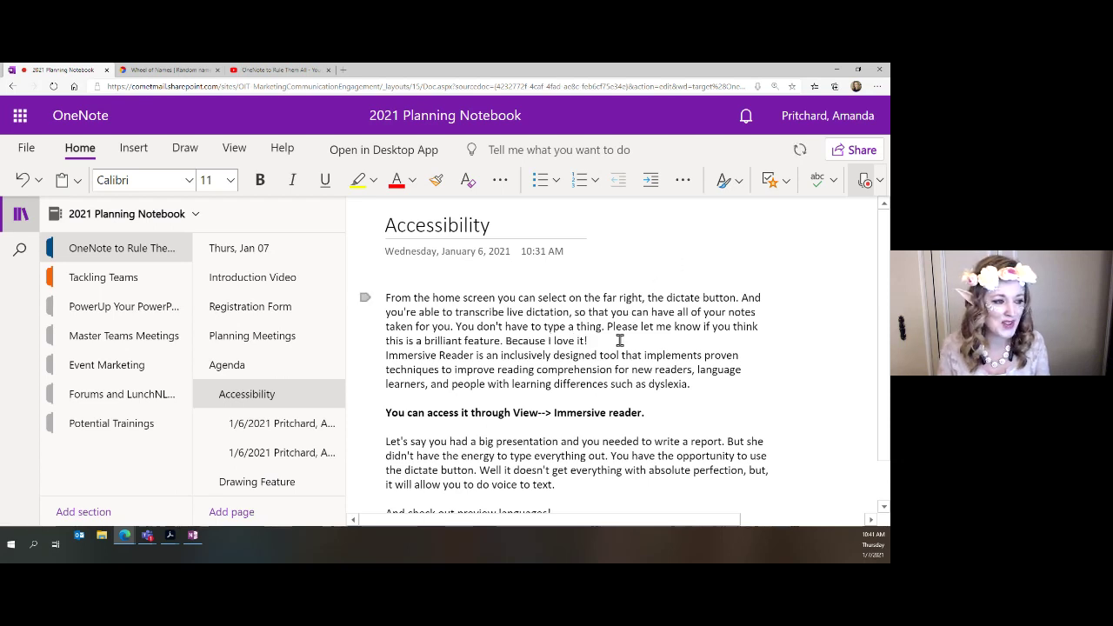
# Stop dictation and add a blank line between the dictated paragraph and the Immersive Reader paragraph on the Accessibility page
pyautogui.click(861, 182)
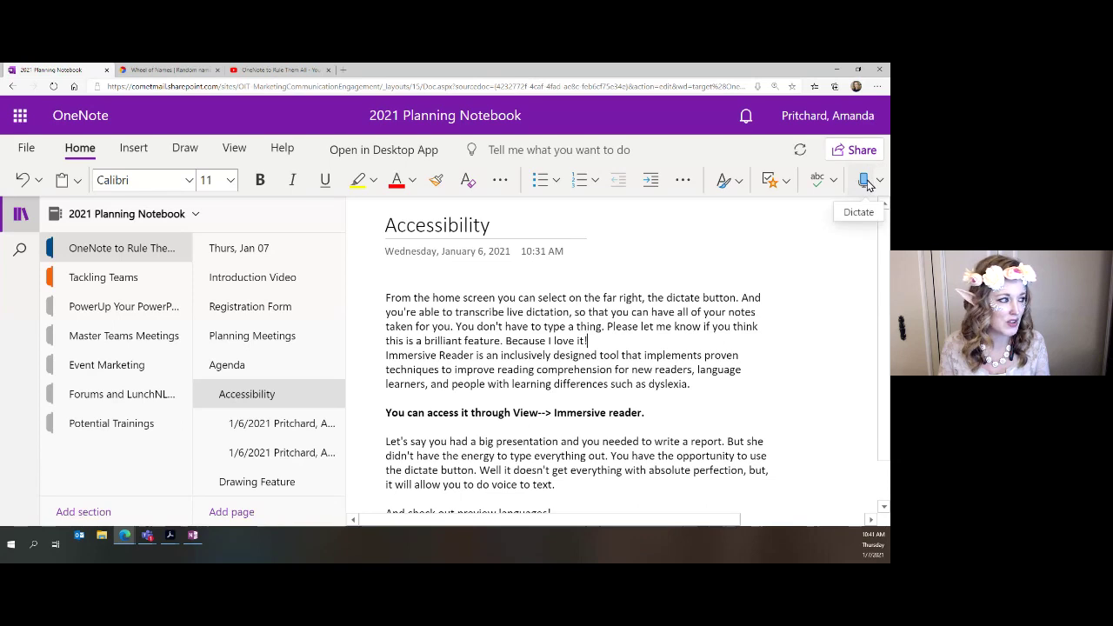
pyautogui.click(619, 345)
pyautogui.press('Return')
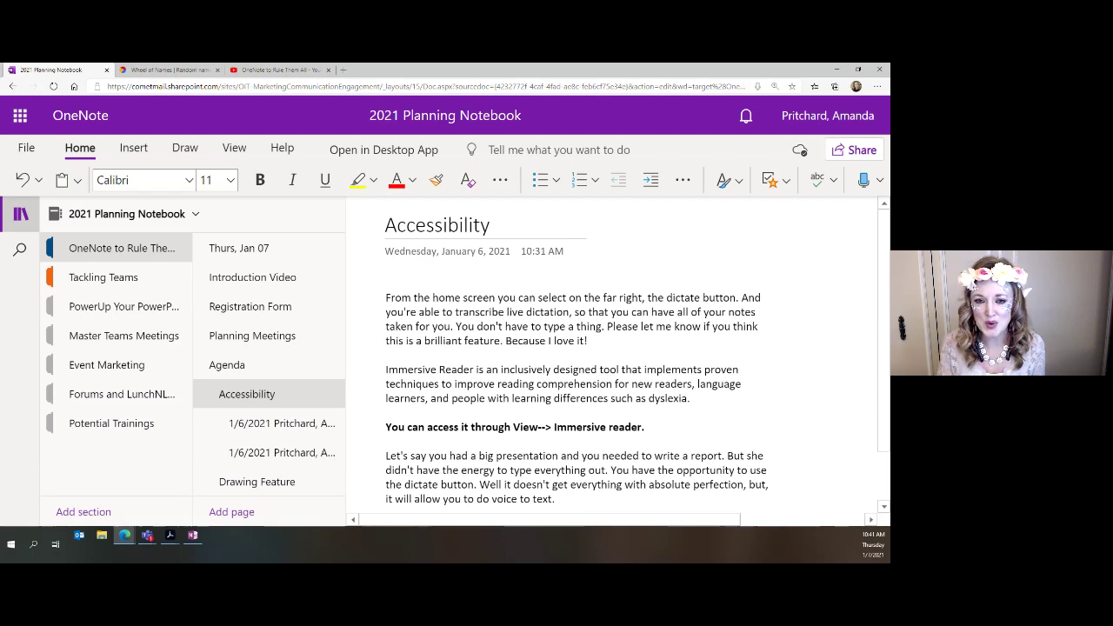
pyautogui.scroll(-1, 578, 340)
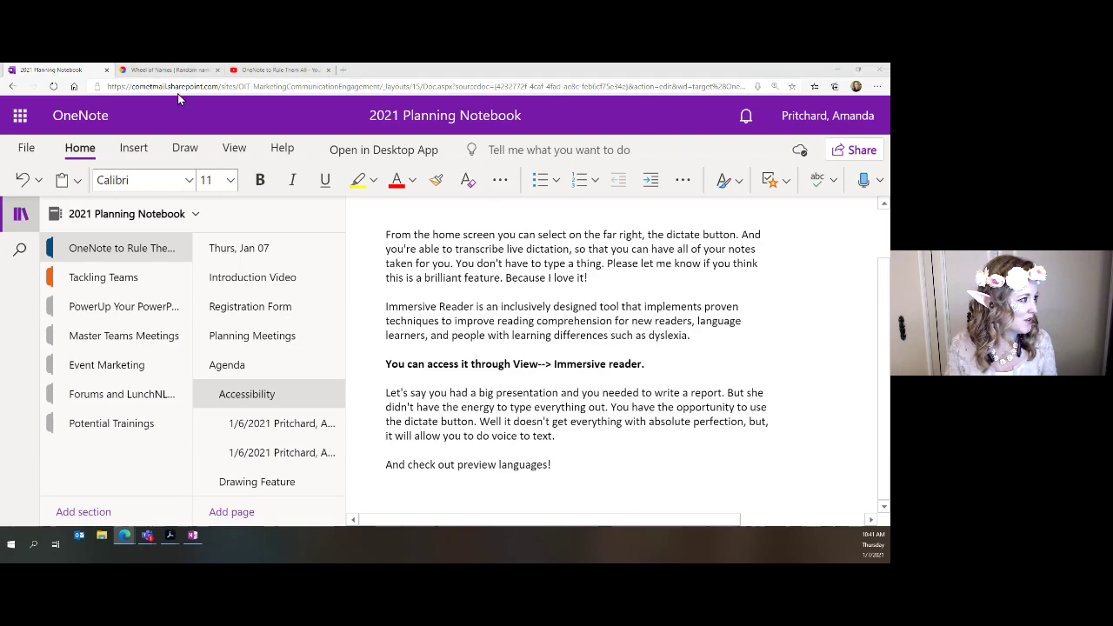
# Open the Agenda page and review its outline down to the accessibility tools and personalization options
pyautogui.click(234, 376)
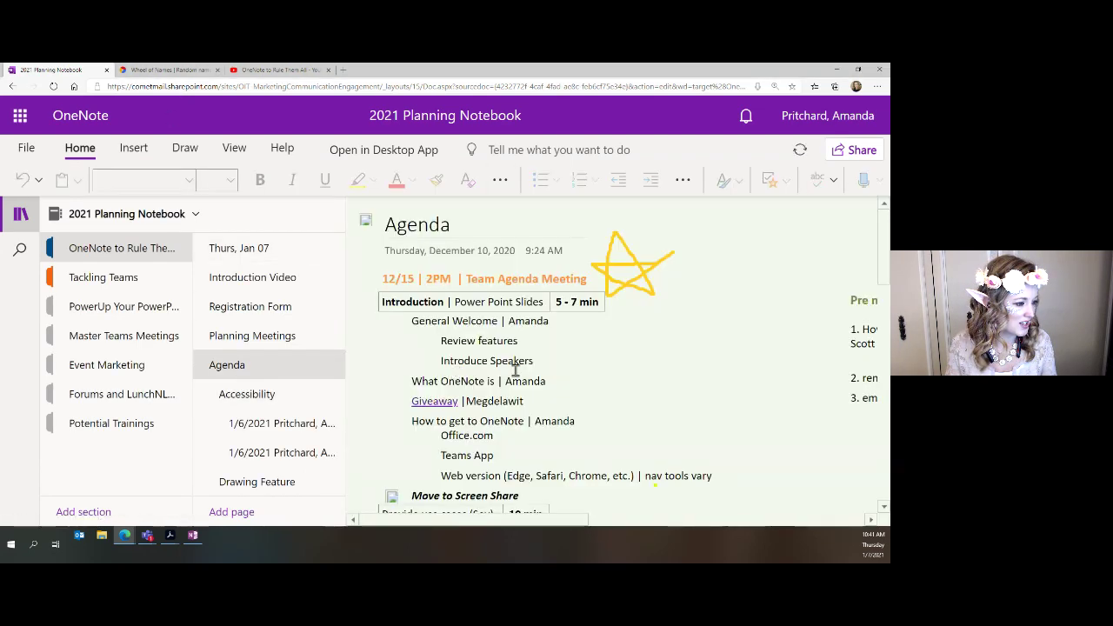
pyautogui.scroll(-10, 522, 368)
pyautogui.scroll(-5, 530, 367)
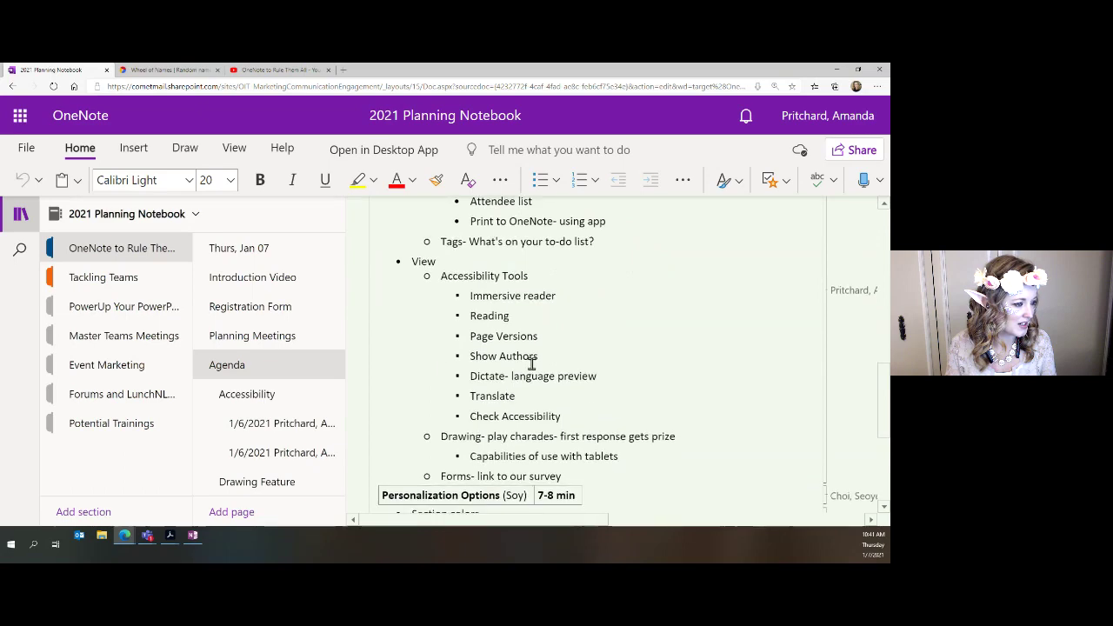
pyautogui.scroll(-1, 533, 364)
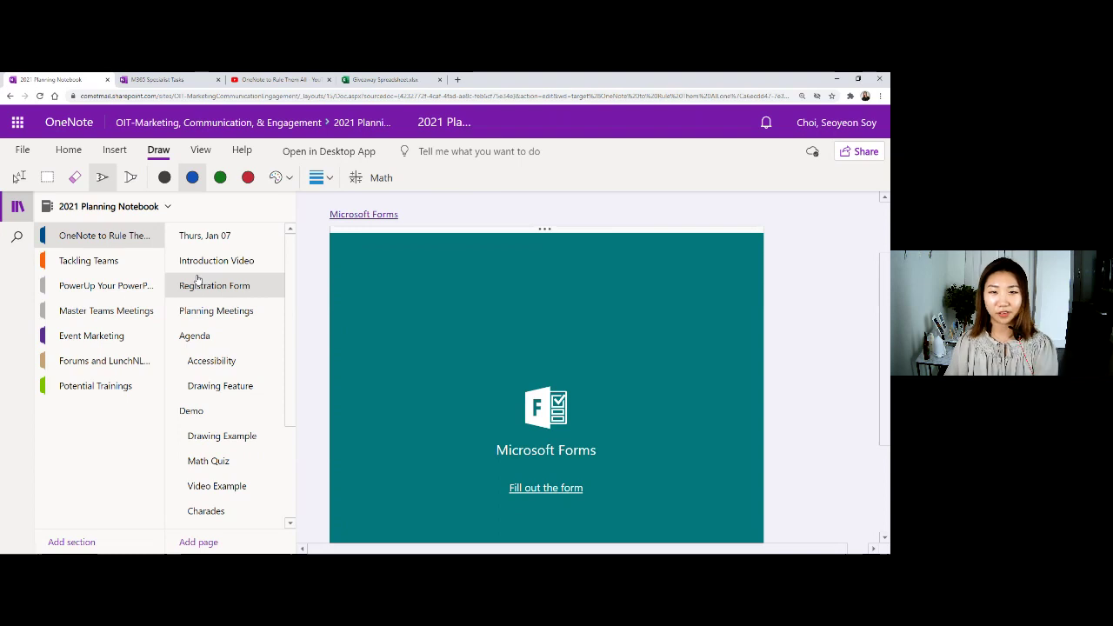
pyautogui.scroll(2, 660, 260)
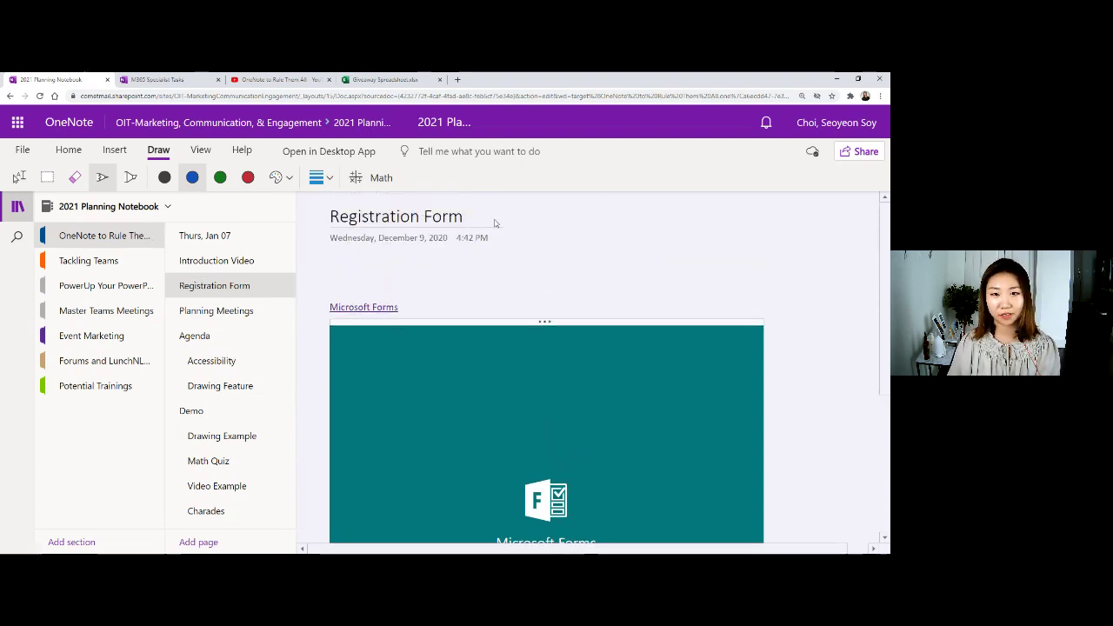
pyautogui.scroll(-2, 501, 269)
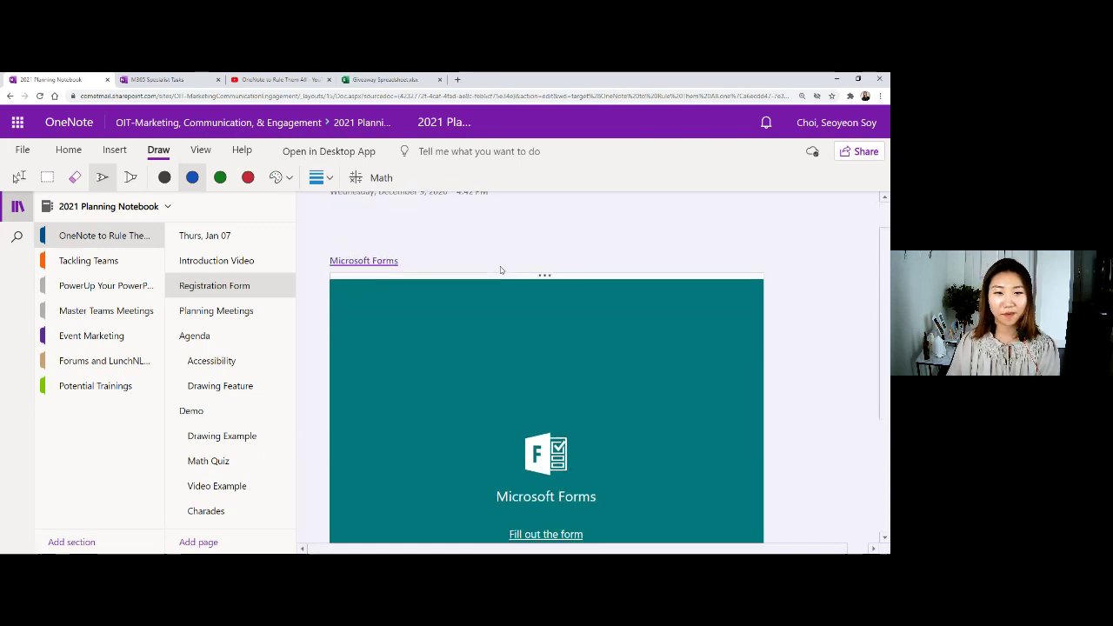
pyautogui.scroll(-1, 502, 267)
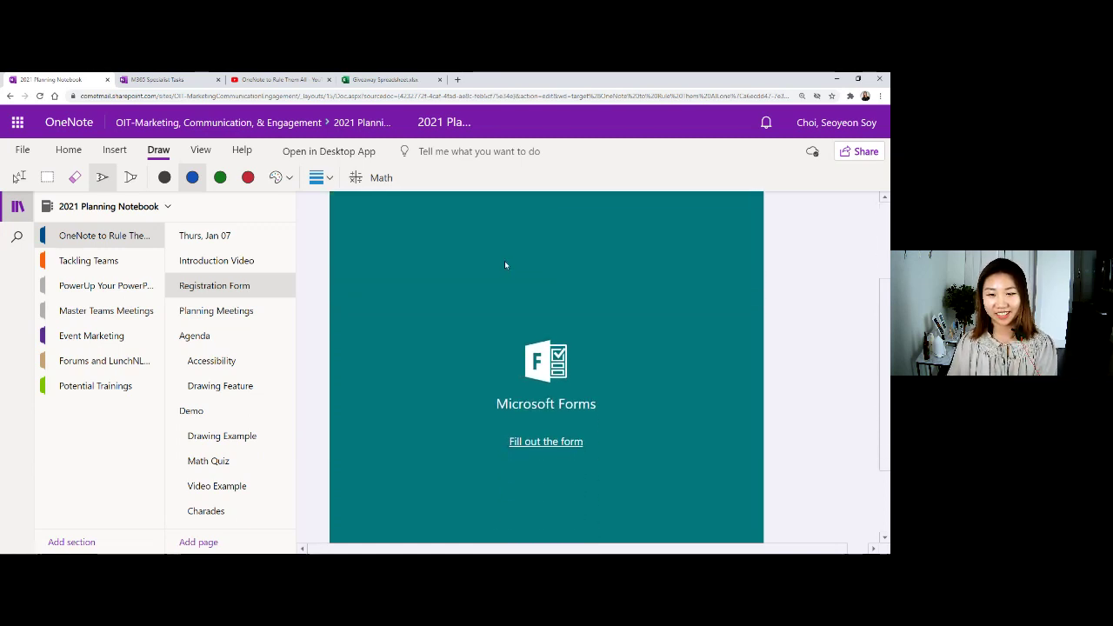
pyautogui.scroll(1, 505, 265)
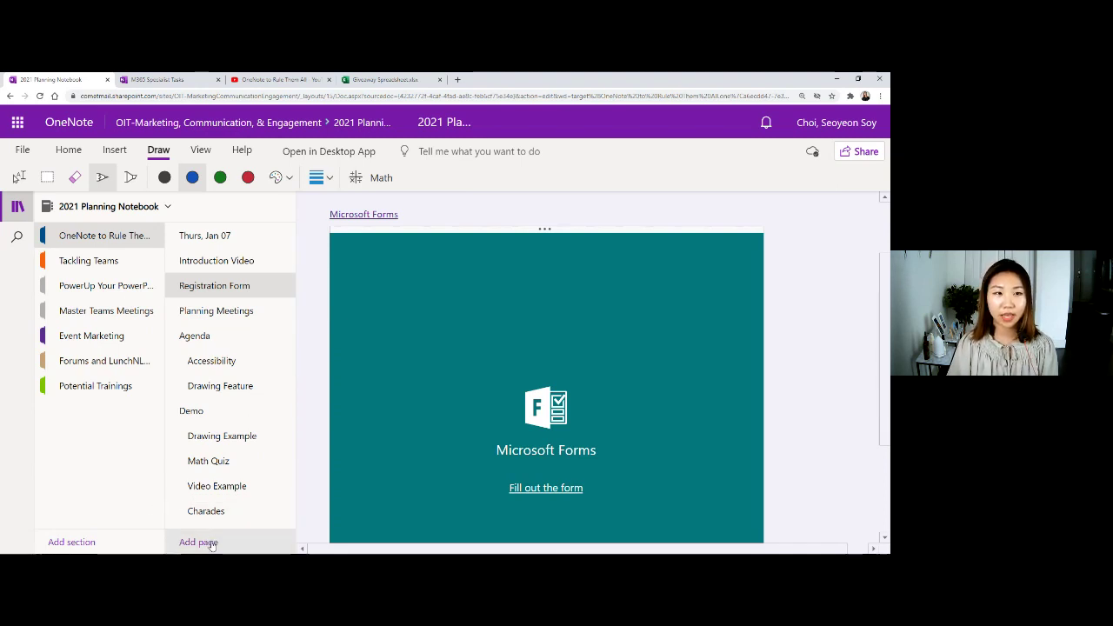
# View the available section colors for the Tackling Teams section and leave its color as it is
pyautogui.click(66, 261)
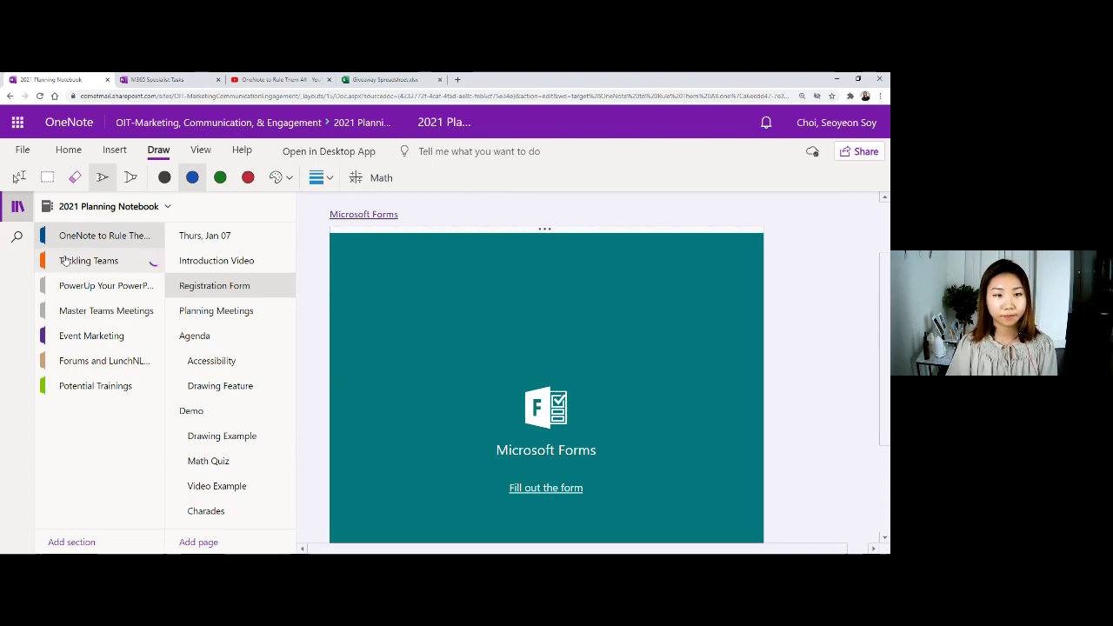
pyautogui.rightClick(65, 261)
pyautogui.moveTo(150, 300)
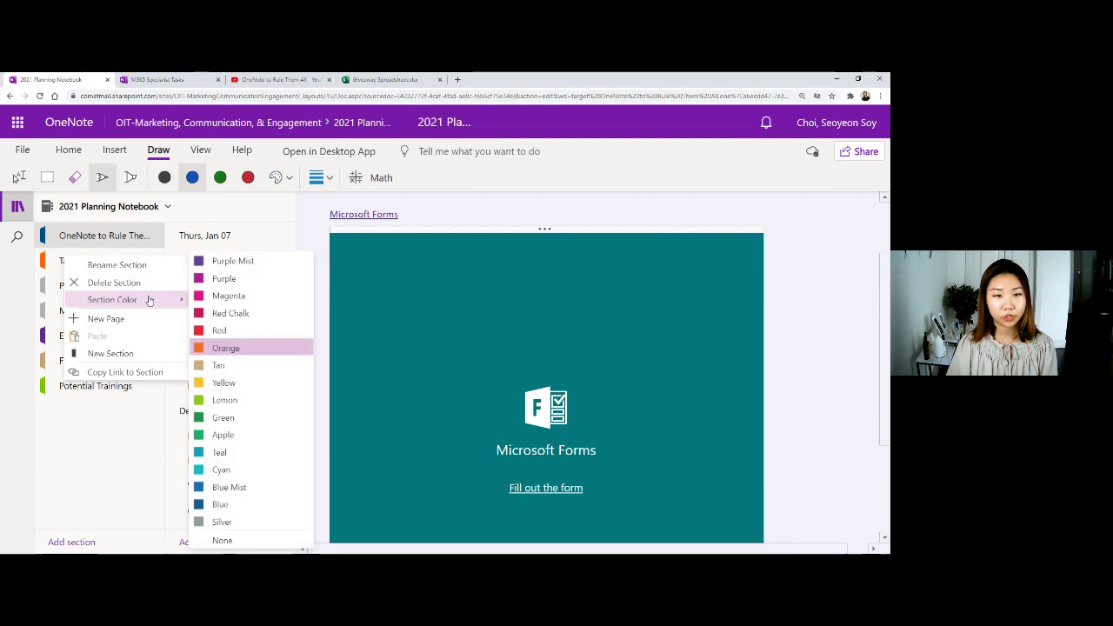
pyautogui.click(135, 463)
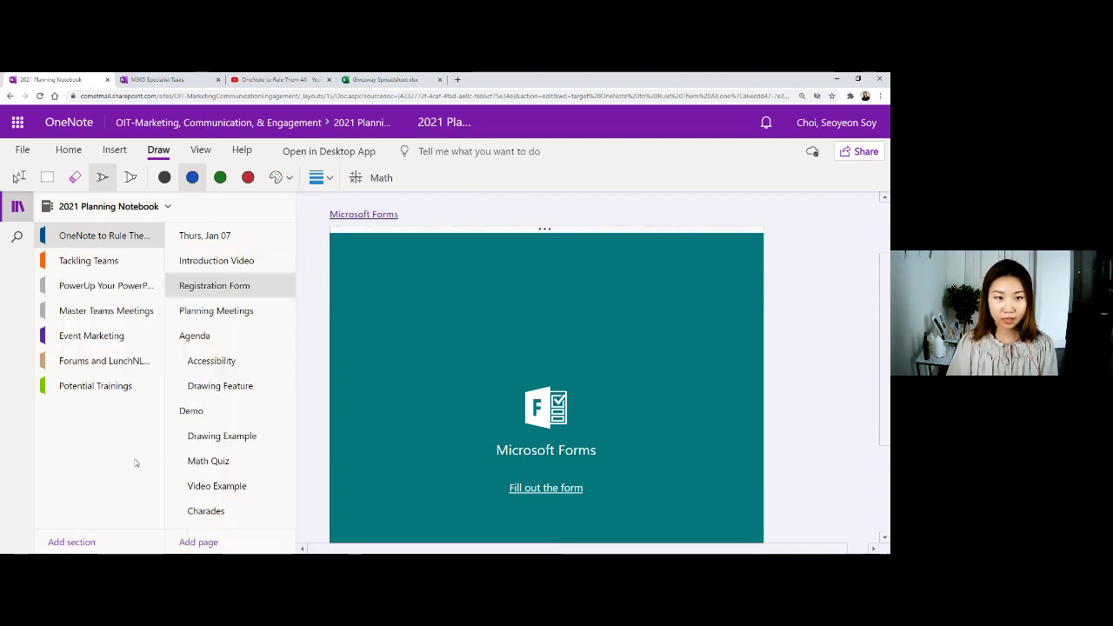
# Open the Thurs, Jan 07 page and make the Introduction Video page a subpage beneath it
pyautogui.click(228, 236)
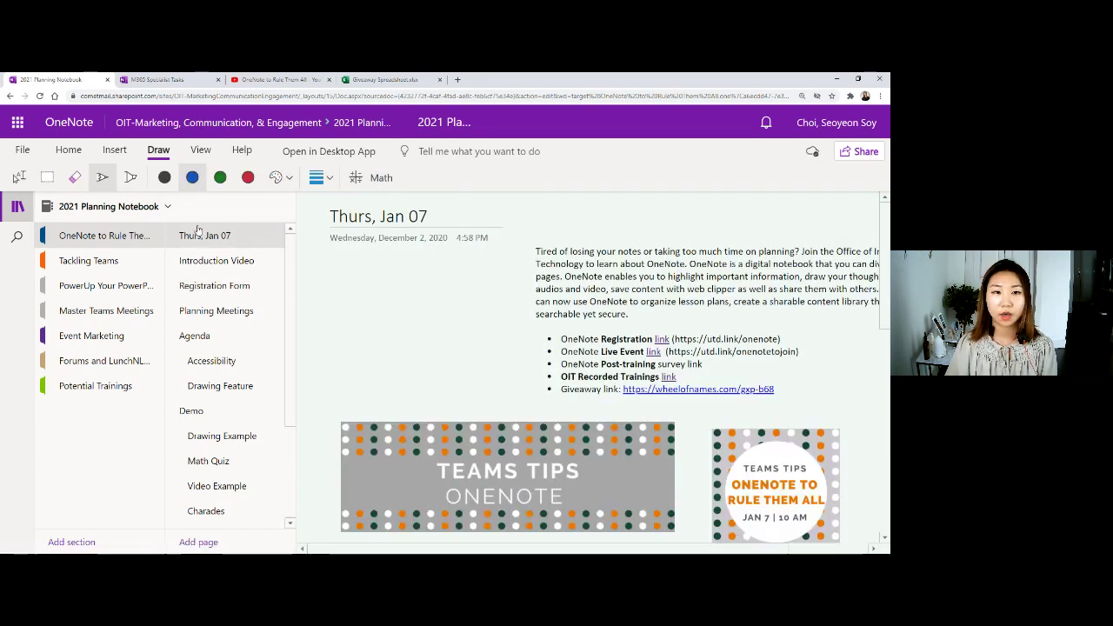
pyautogui.rightClick(222, 268)
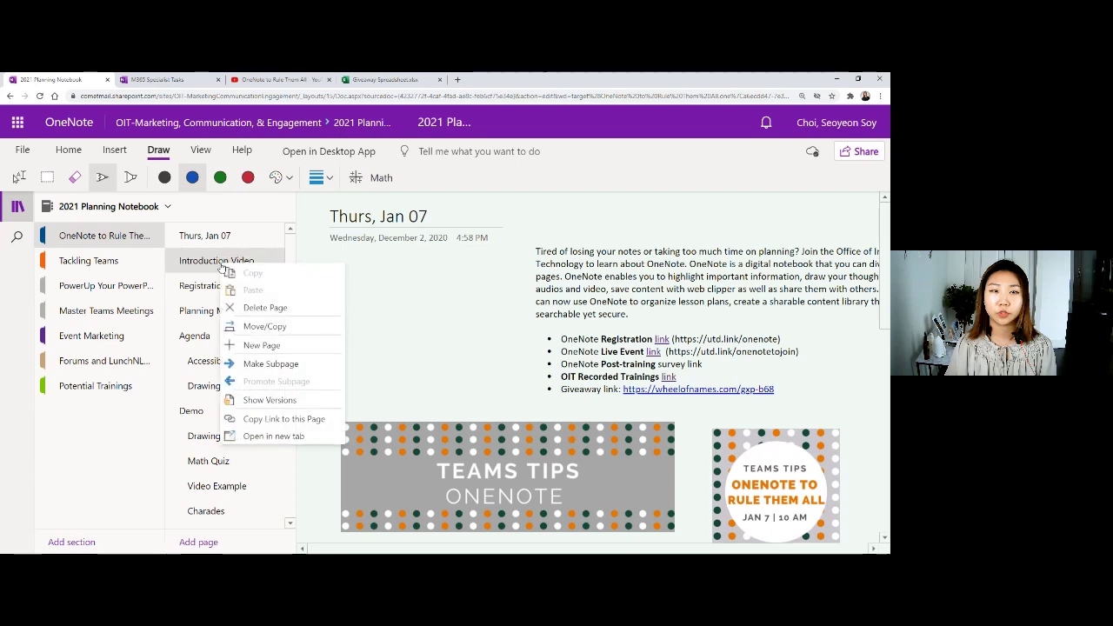
pyautogui.click(321, 369)
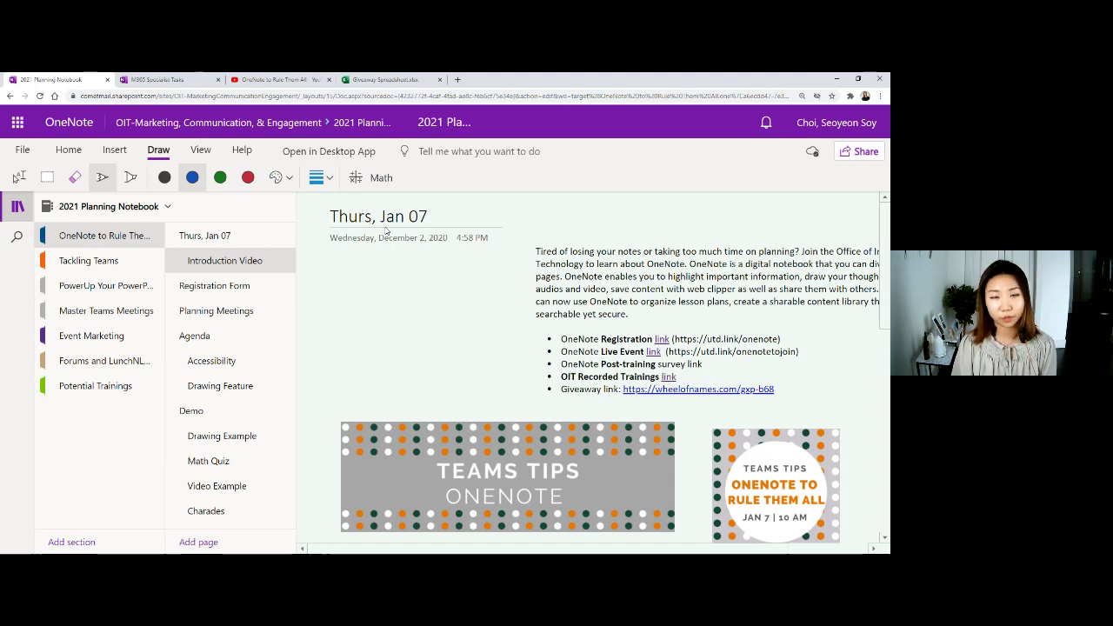
# Set the page color of the Thurs, Jan 07 page to light pink
pyautogui.click(198, 152)
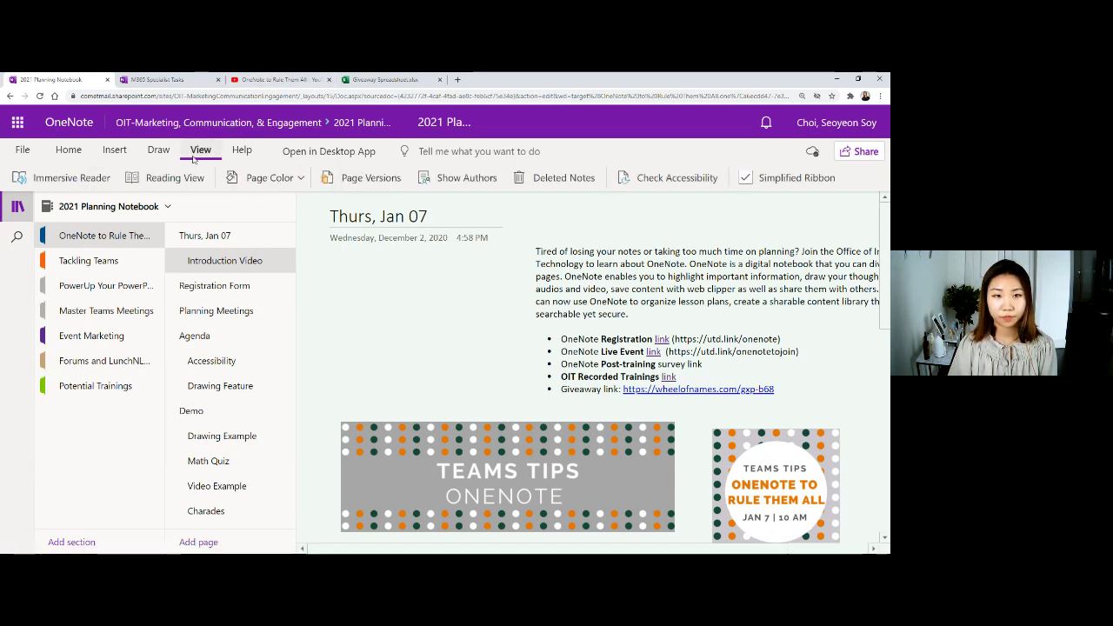
pyautogui.click(279, 177)
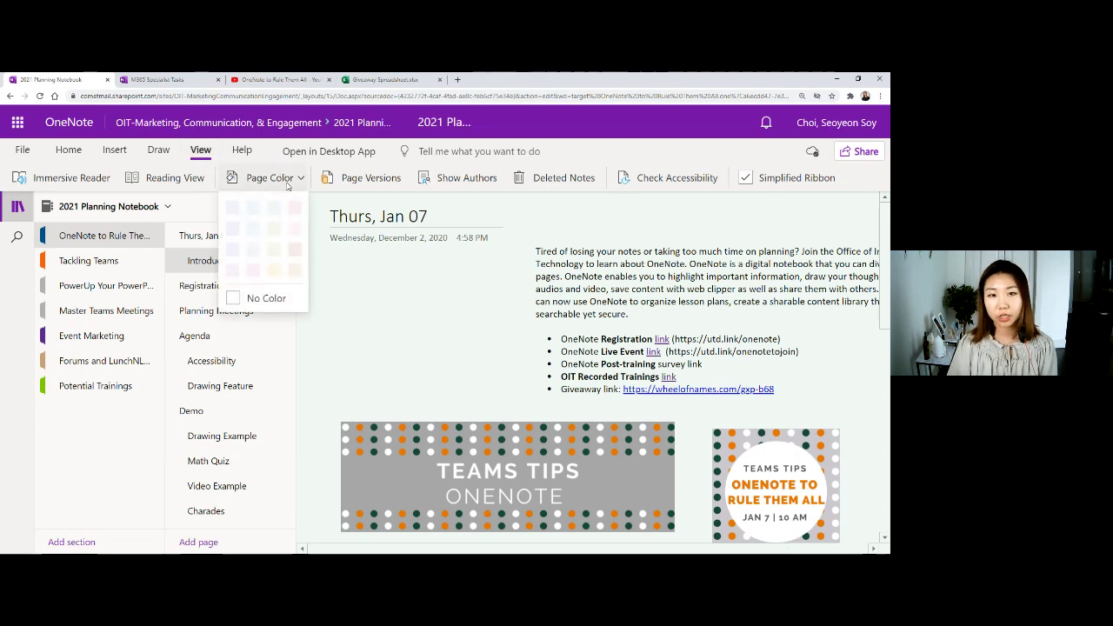
pyautogui.click(296, 214)
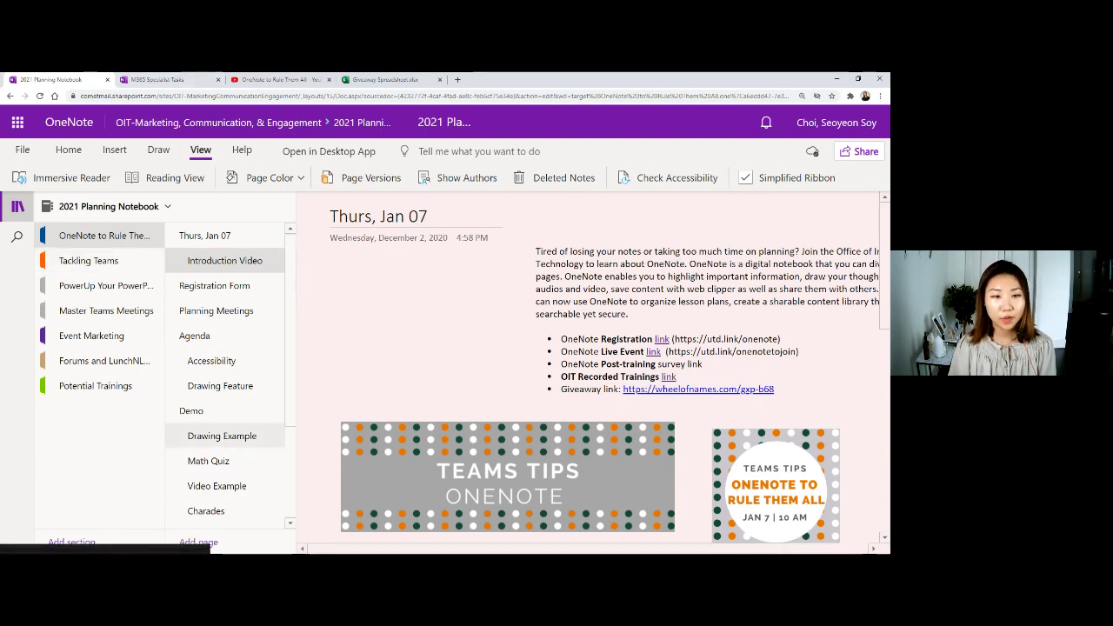
# Open the Video Example page, leave inking mode, and place the text cursor in the blank area beside the squirrel video
pyautogui.click(233, 484)
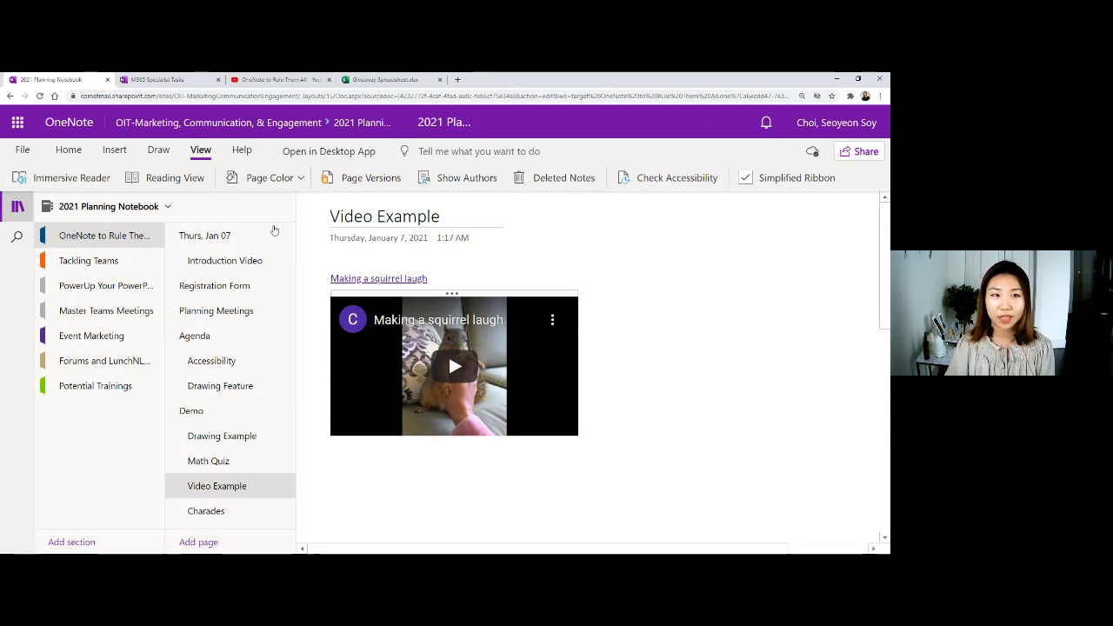
pyautogui.click(114, 152)
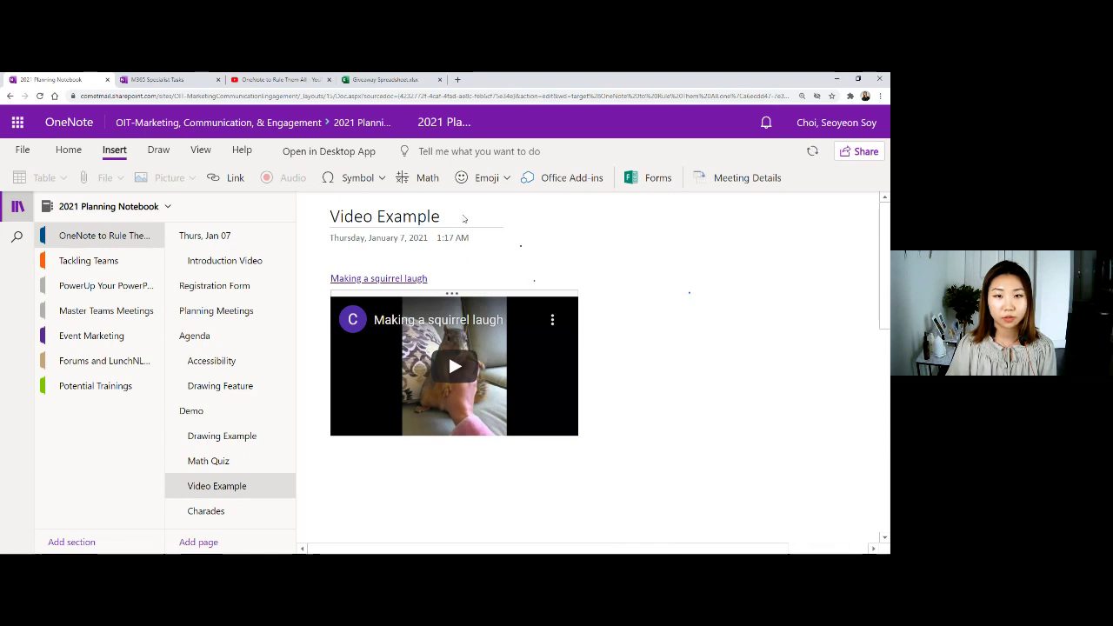
pyautogui.moveTo(607, 228); pyautogui.dragTo(642, 258)
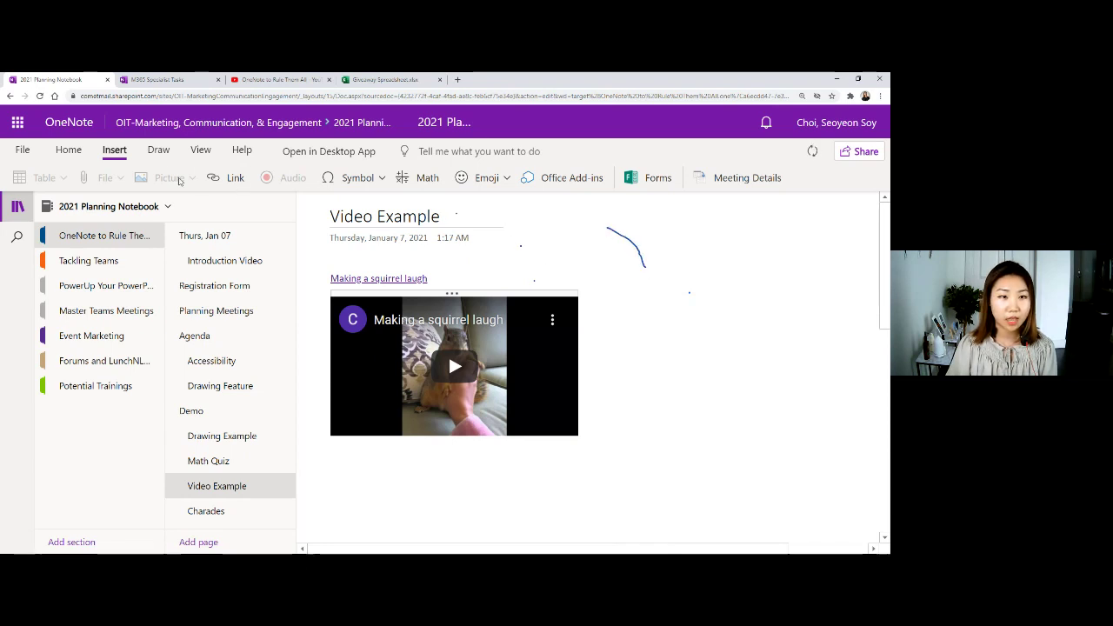
pyautogui.click(162, 155)
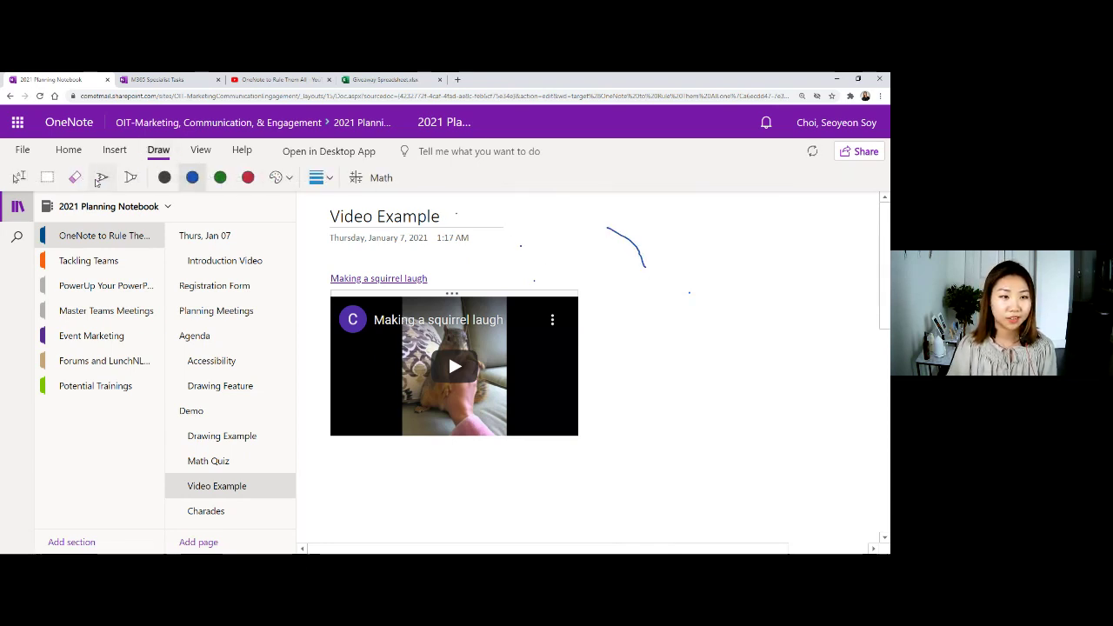
pyautogui.click(111, 153)
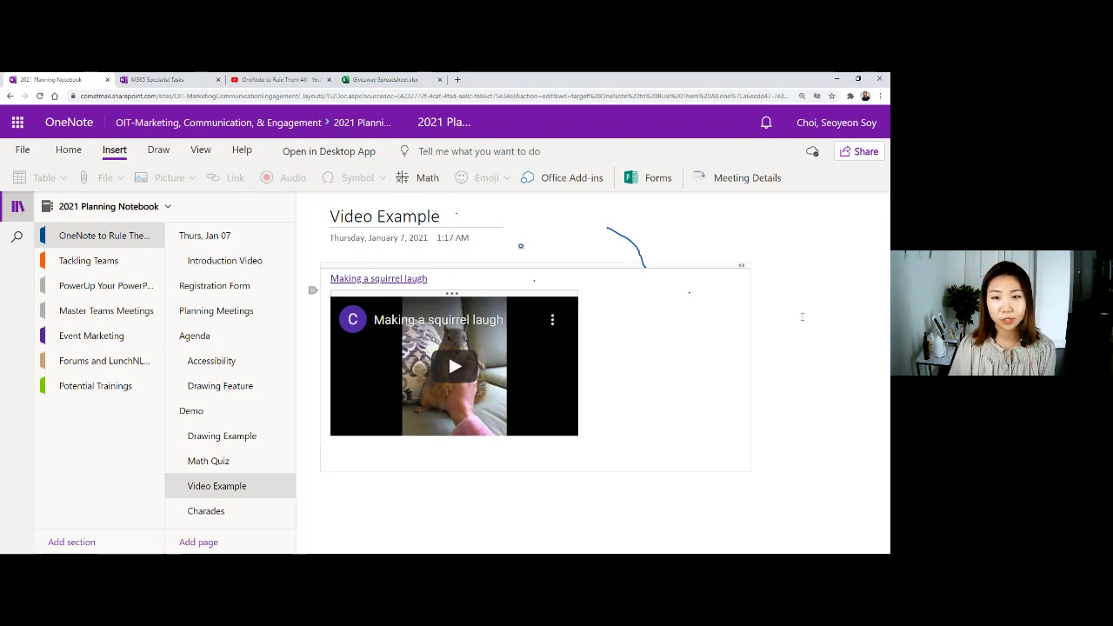
pyautogui.click(800, 392)
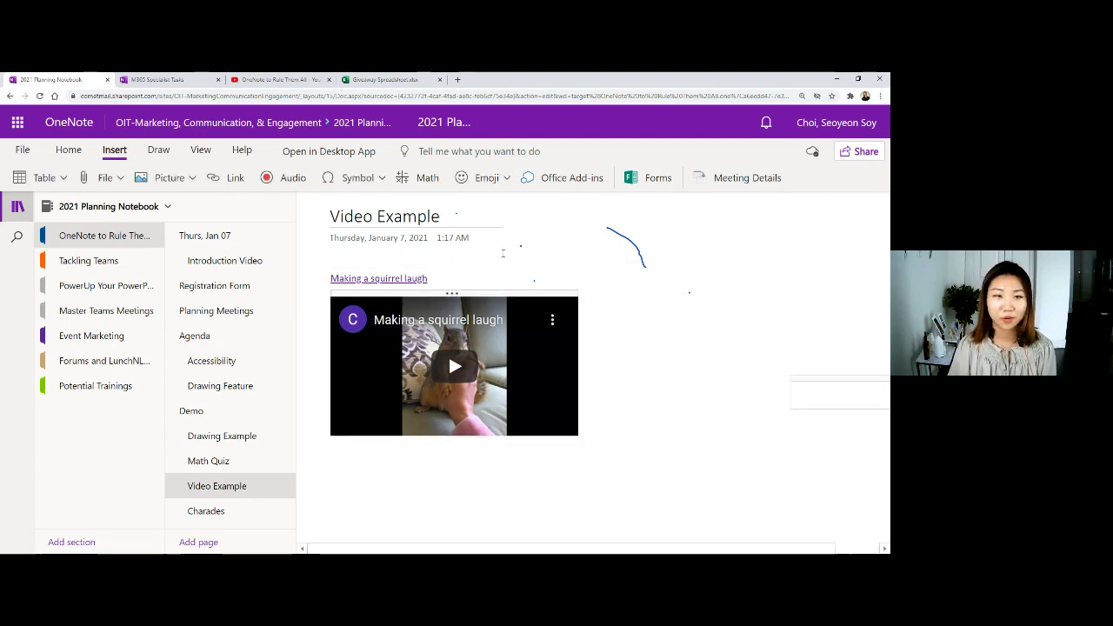
# Record an audio note on the Video Example page, moving its container closer to the video before stopping the recording
pyautogui.click(292, 179)
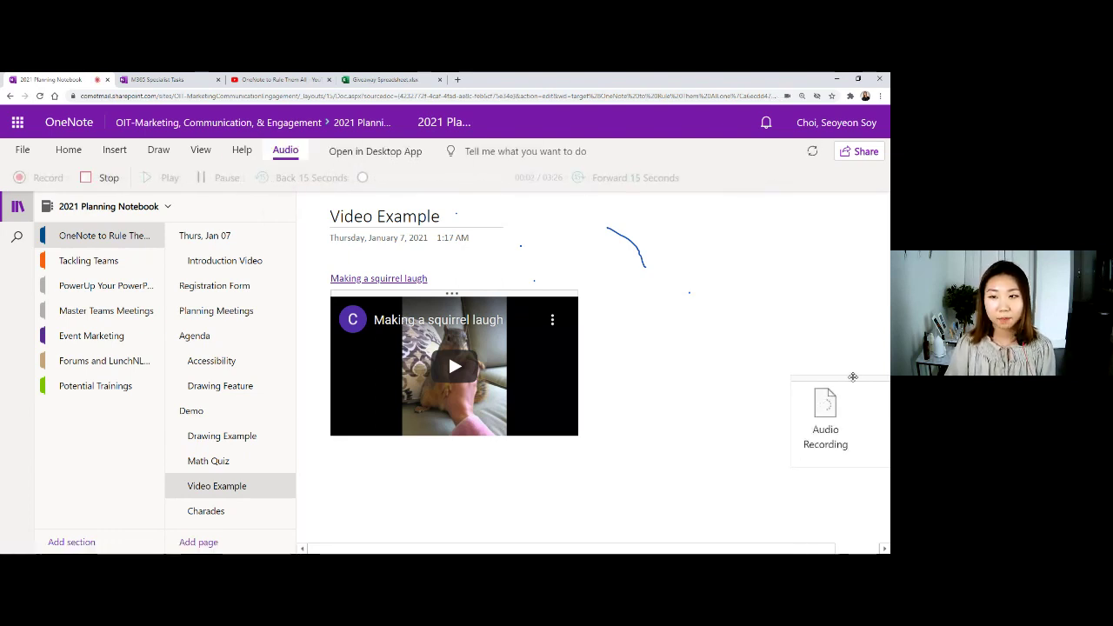
pyautogui.moveTo(854, 377); pyautogui.dragTo(684, 363)
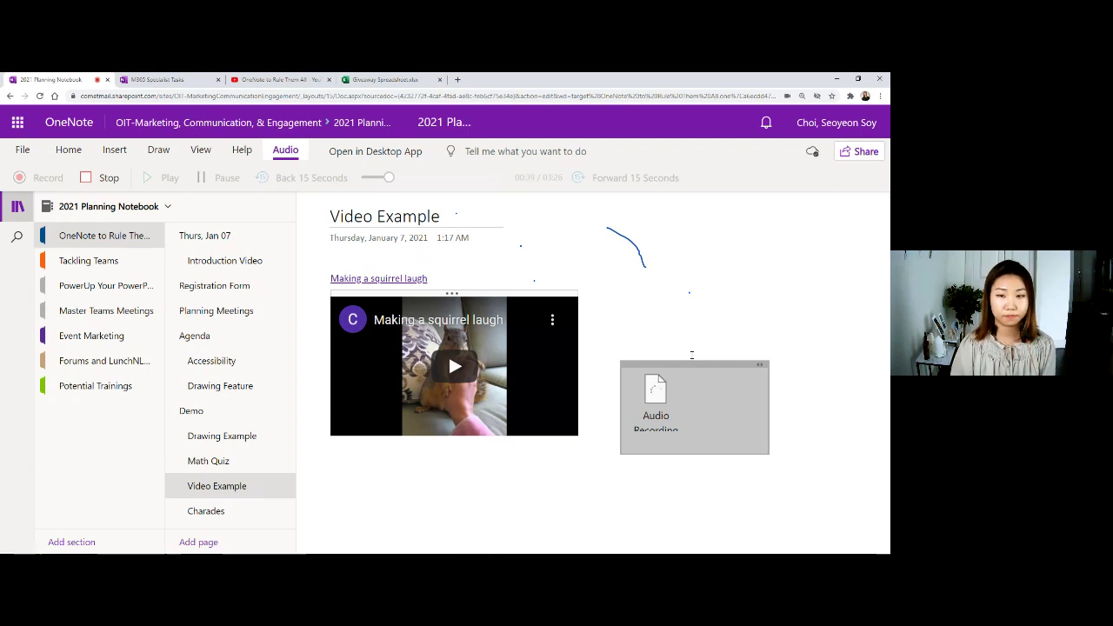
pyautogui.click(97, 179)
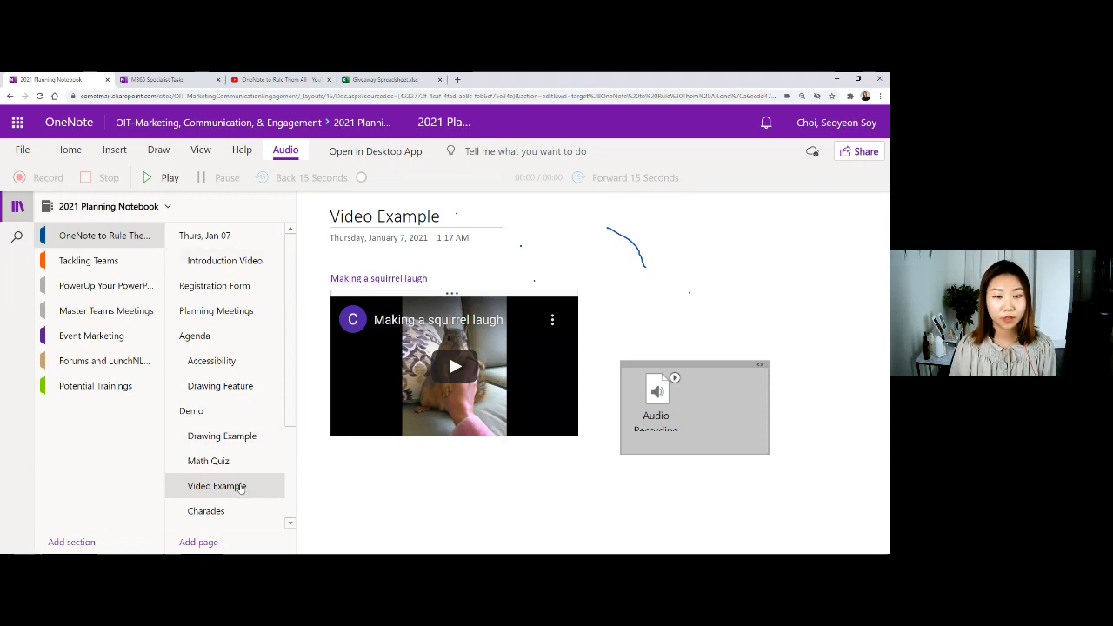
# Move the Video Example page up the page list to just above Registration Form
pyautogui.moveTo(226, 491); pyautogui.dragTo(228, 276)
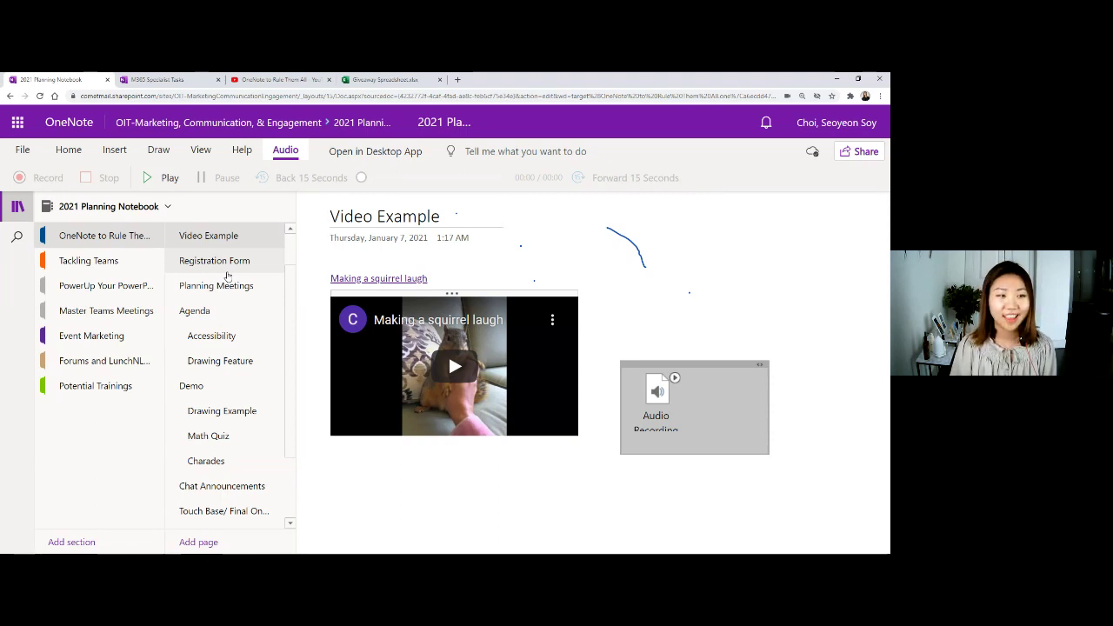
# Below the video, create a two-column table from typed text, with "tab" in the first cell and "table" in the second
pyautogui.click(471, 499)
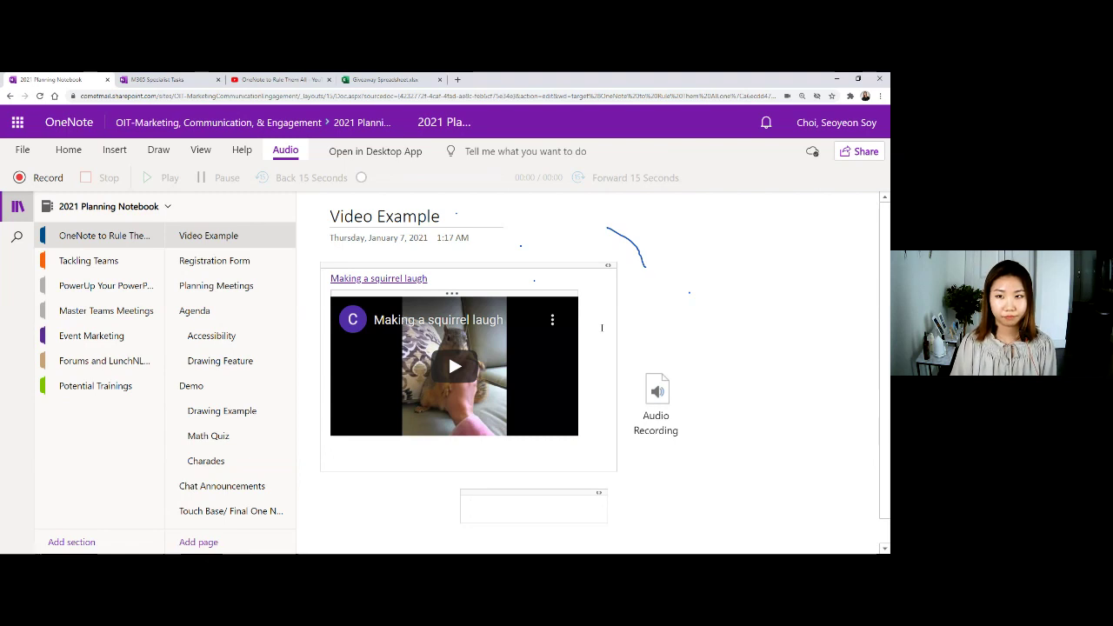
pyautogui.scroll(-1, 596, 353)
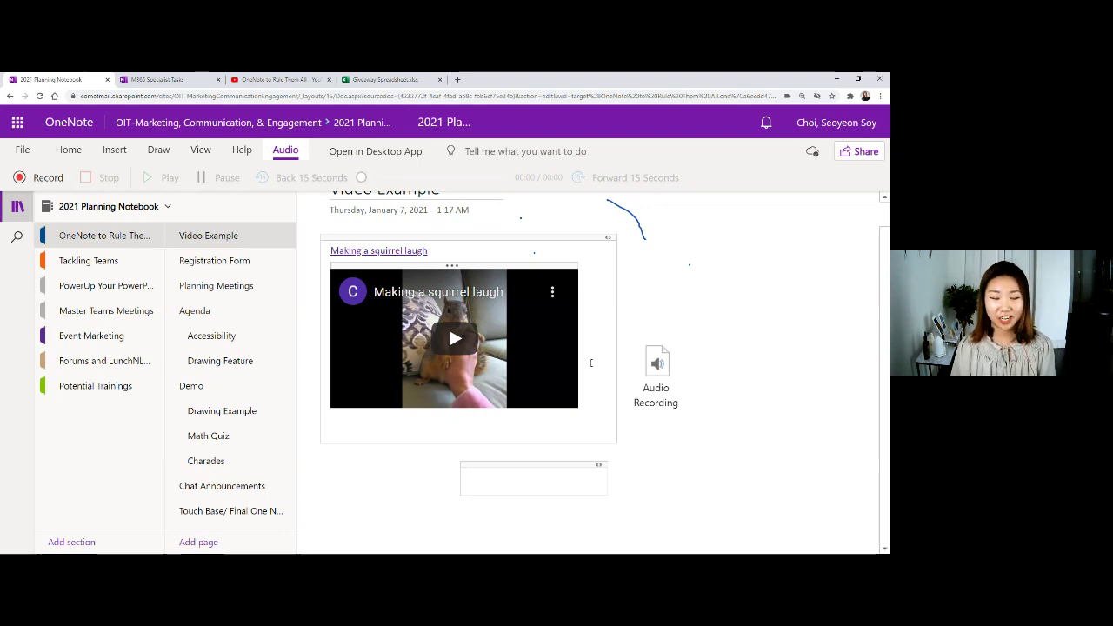
pyautogui.write('tab')
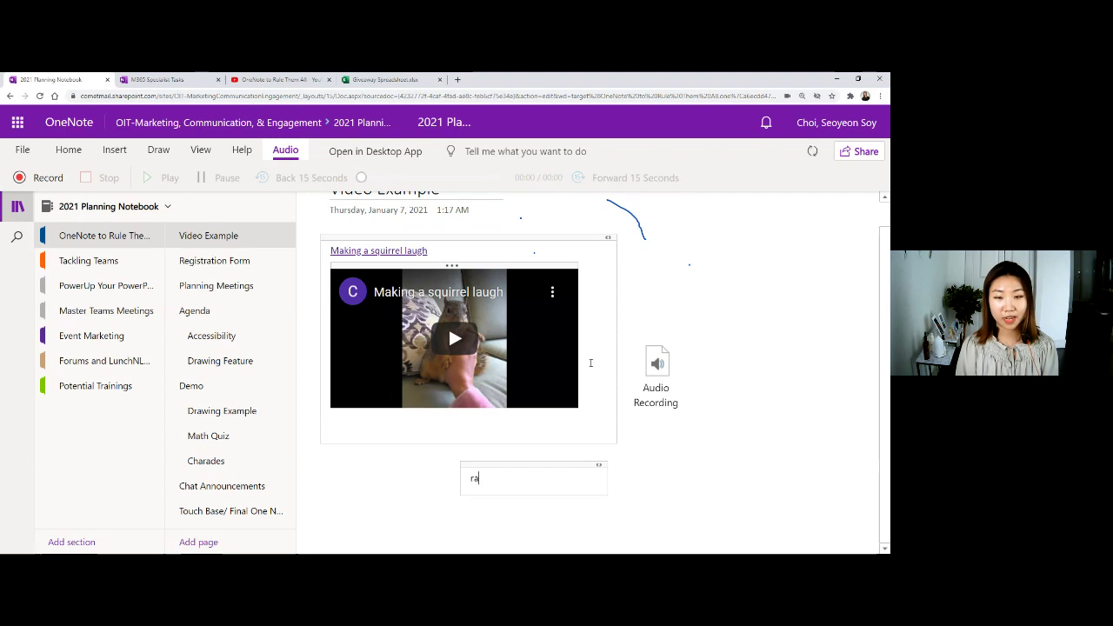
pyautogui.press('BackSpace')
pyautogui.press('BackSpace')
pyautogui.press('BackSpace')
pyautogui.write('tab')
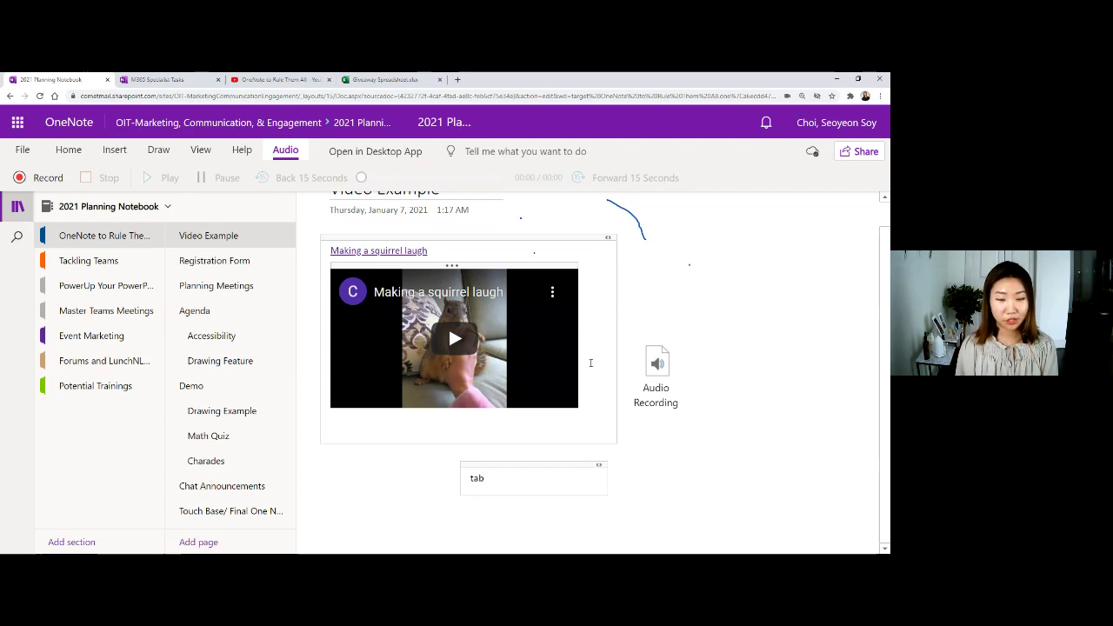
pyautogui.press('Tab')
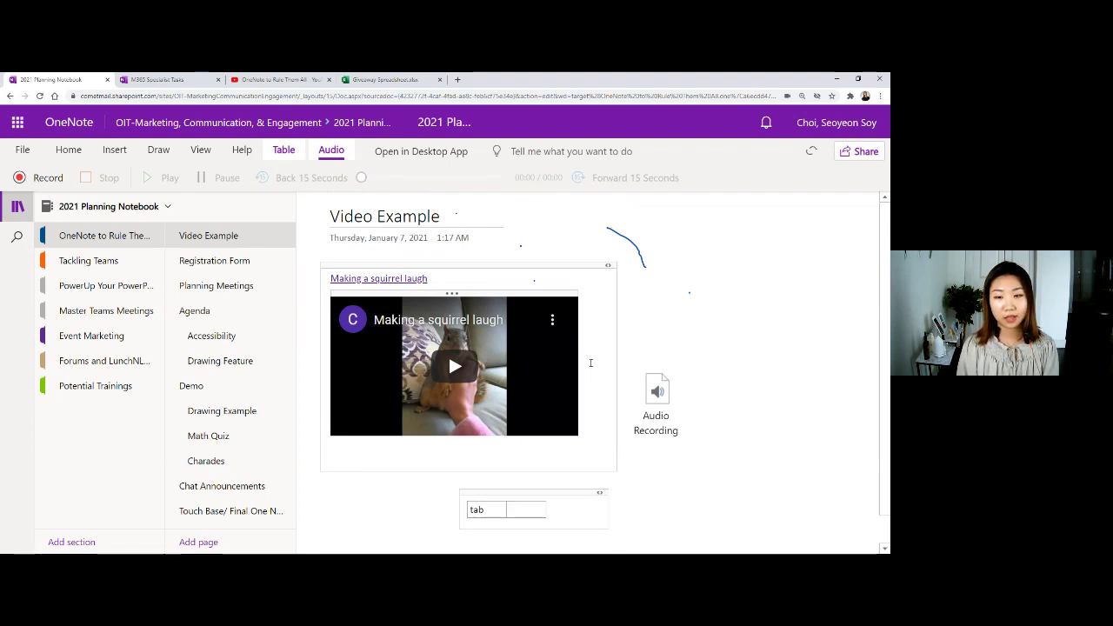
pyautogui.write('table')
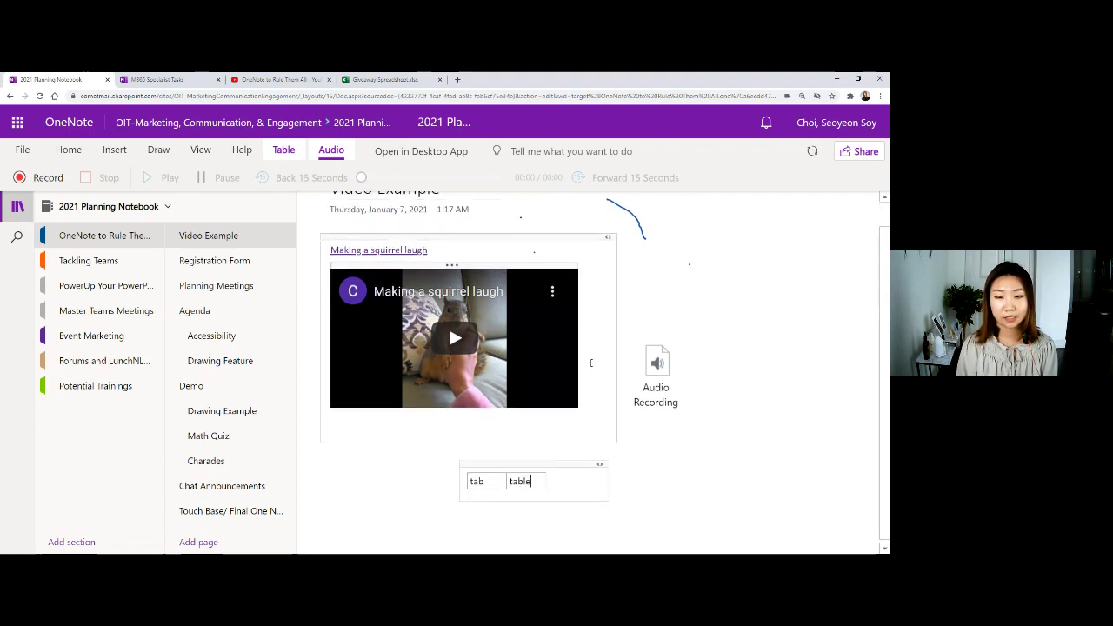
# Extend the table below the video with a third column and a second row, entering "Type more" in the new row's first cell
pyautogui.press('Tab')
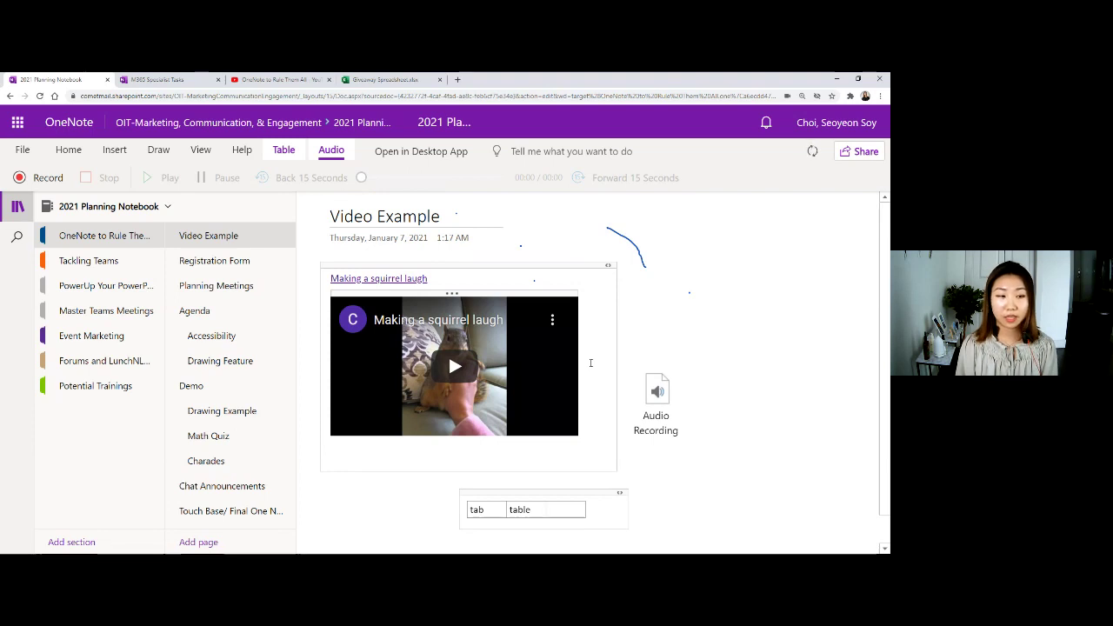
pyautogui.press('Return')
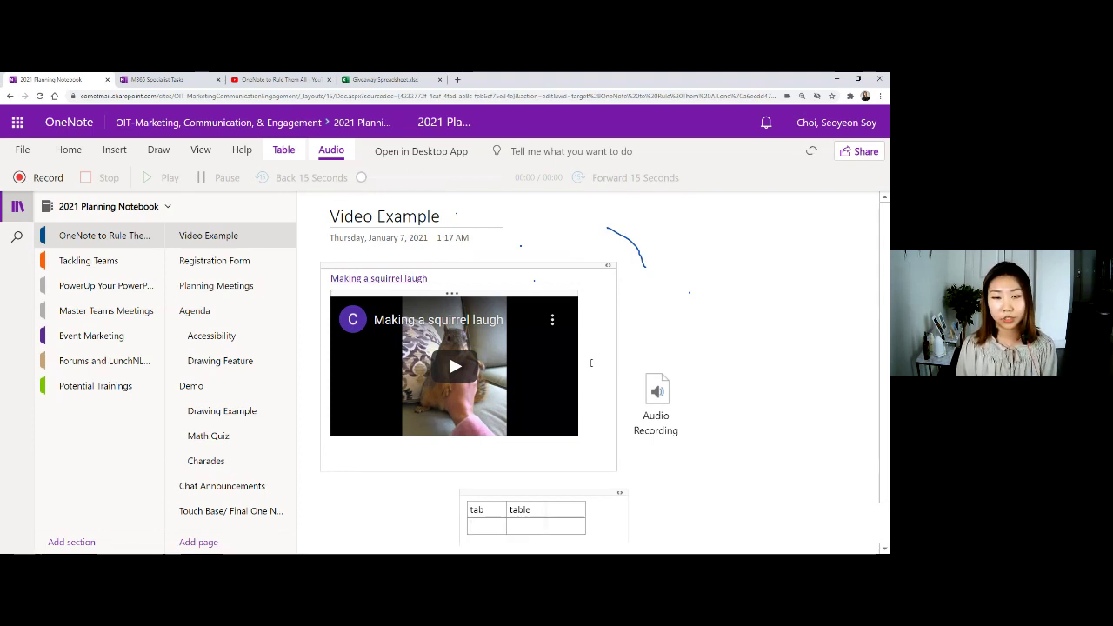
pyautogui.write('Type more')
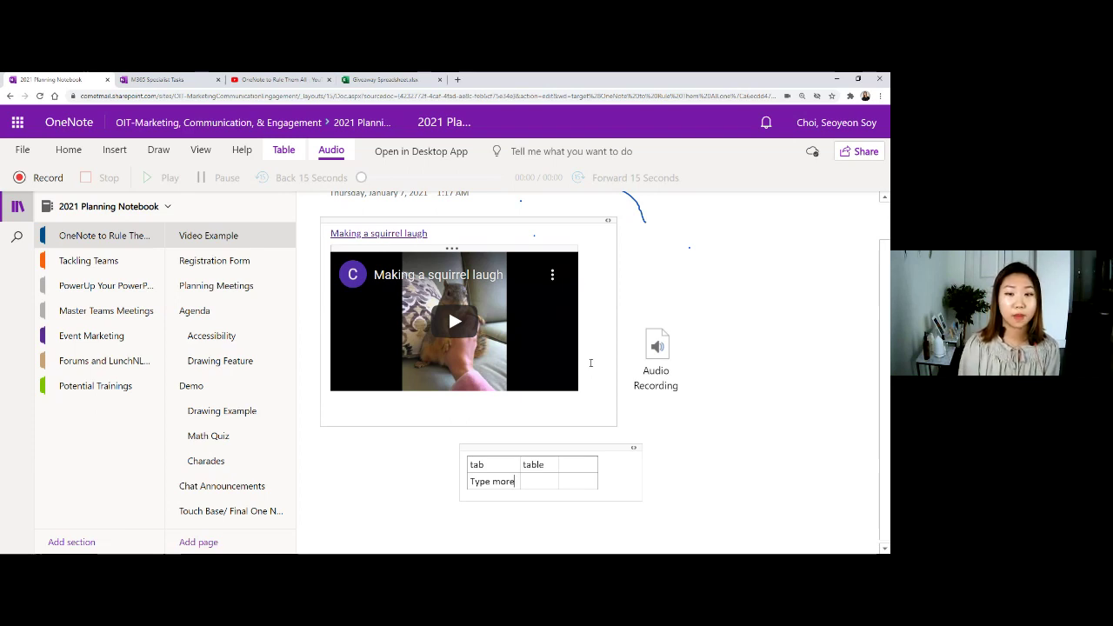
# Search the current section for "video" and return to the notebook's section and page list
pyautogui.click(18, 238)
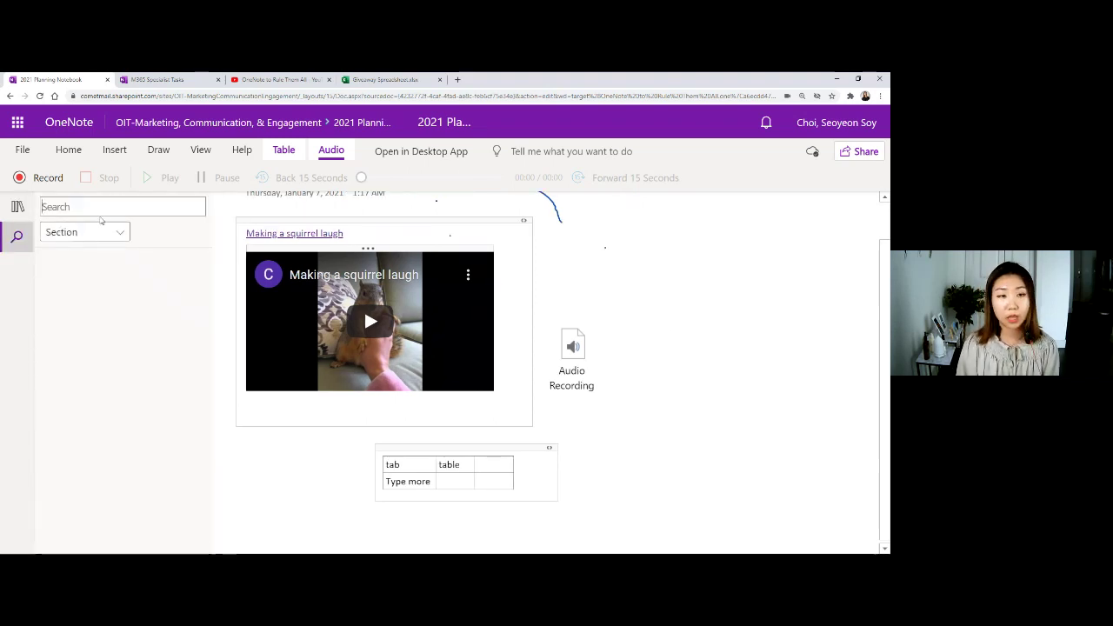
pyautogui.write('video')
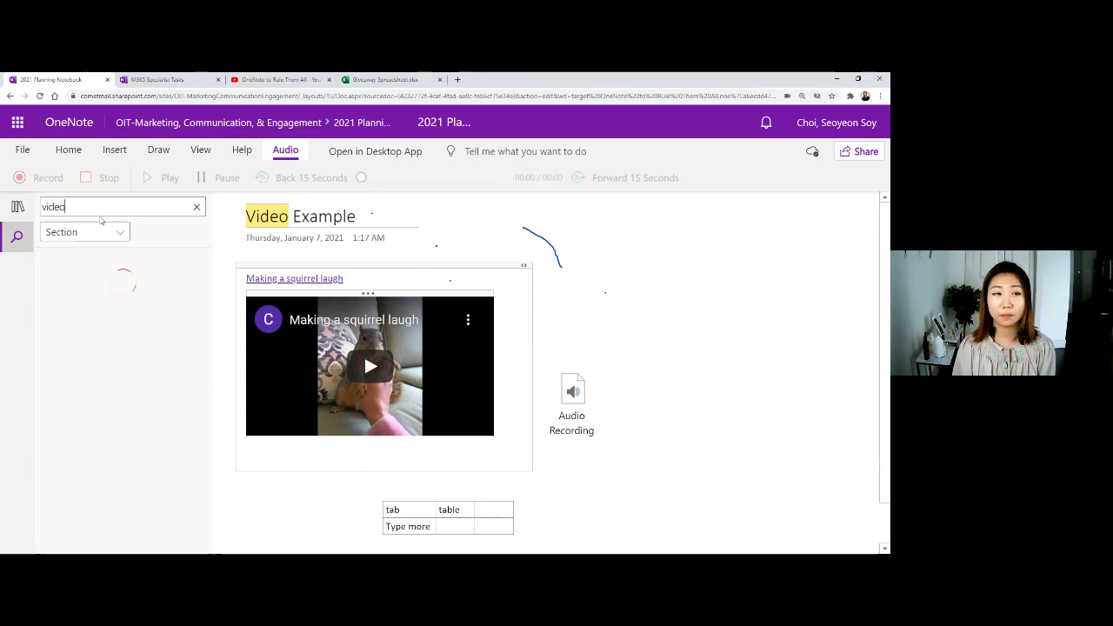
pyautogui.click(12, 210)
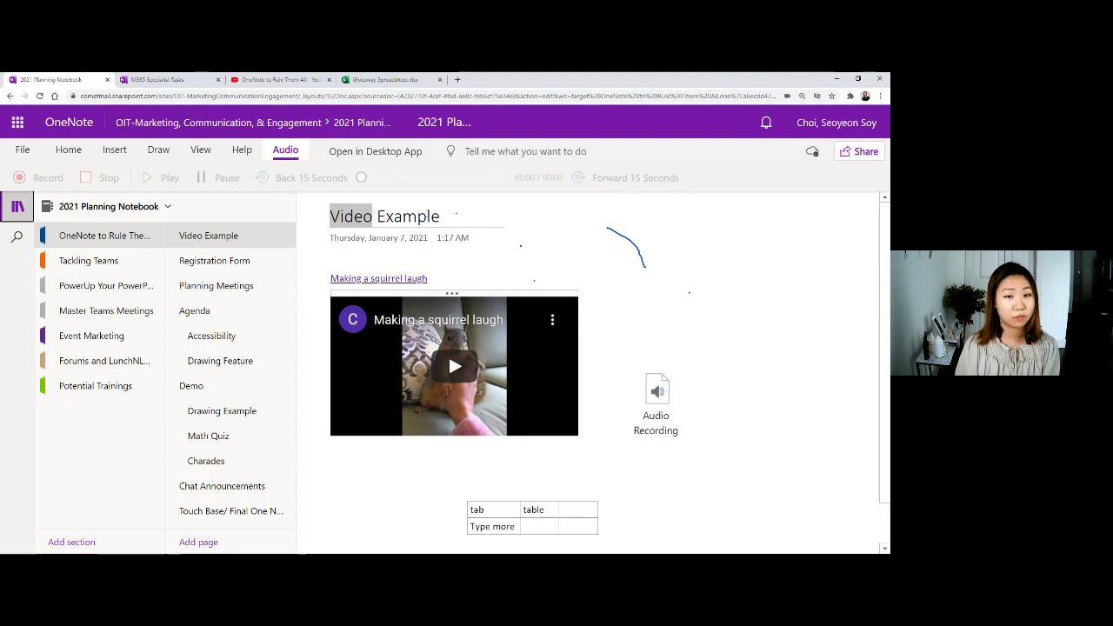
pyautogui.click(17, 237)
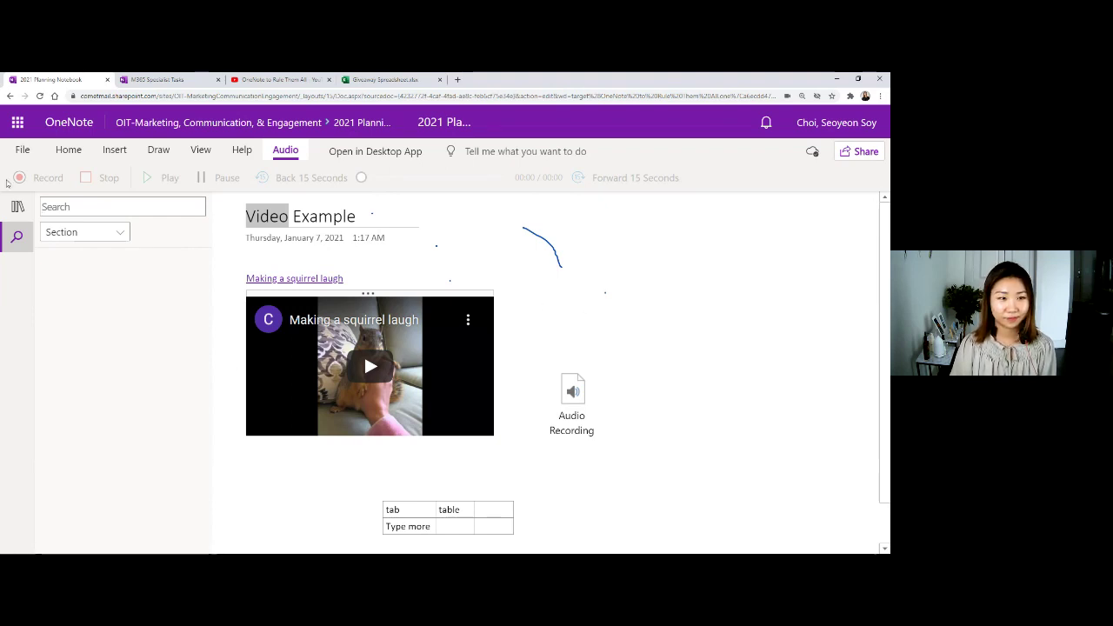
pyautogui.click(18, 206)
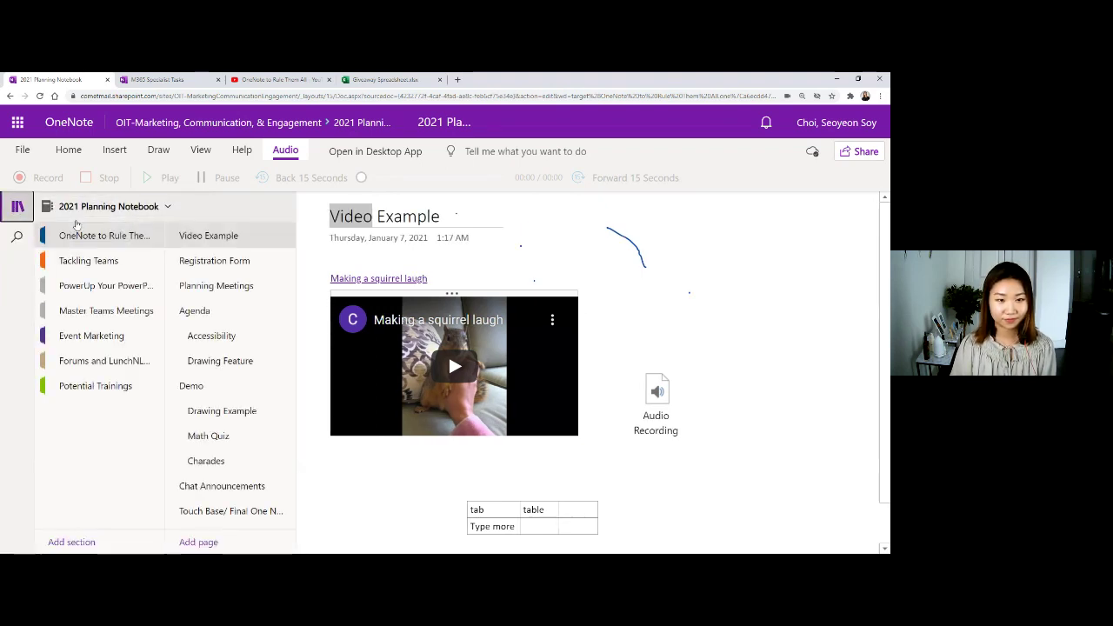
# Play a moment of the audio recording beside the squirrel video, pause it, and check its options for saving a copy
pyautogui.click(664, 412)
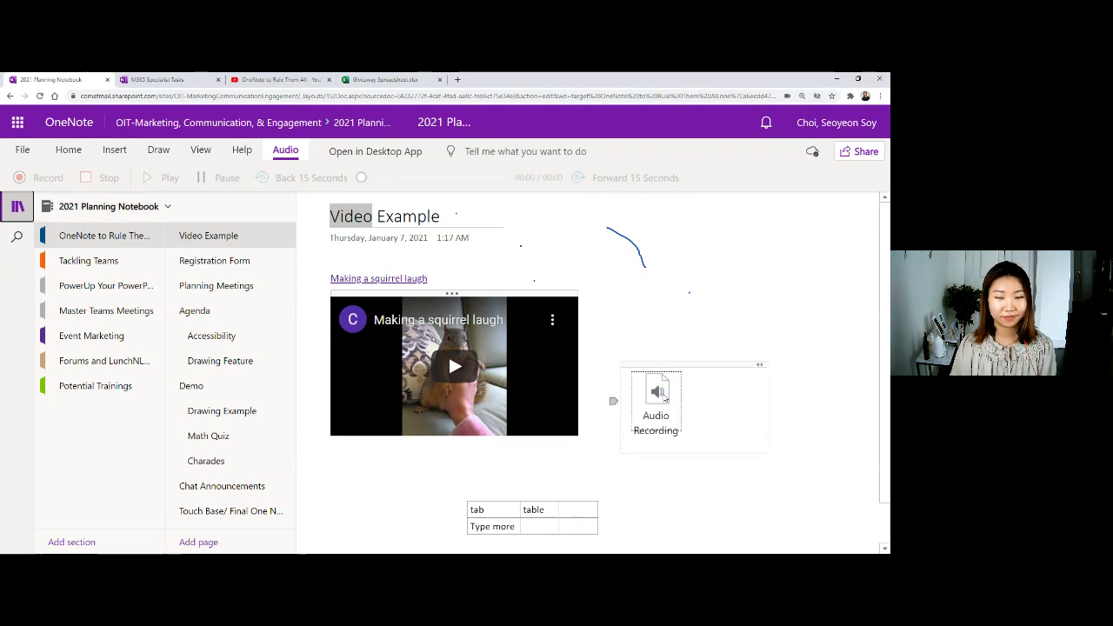
pyautogui.click(665, 398)
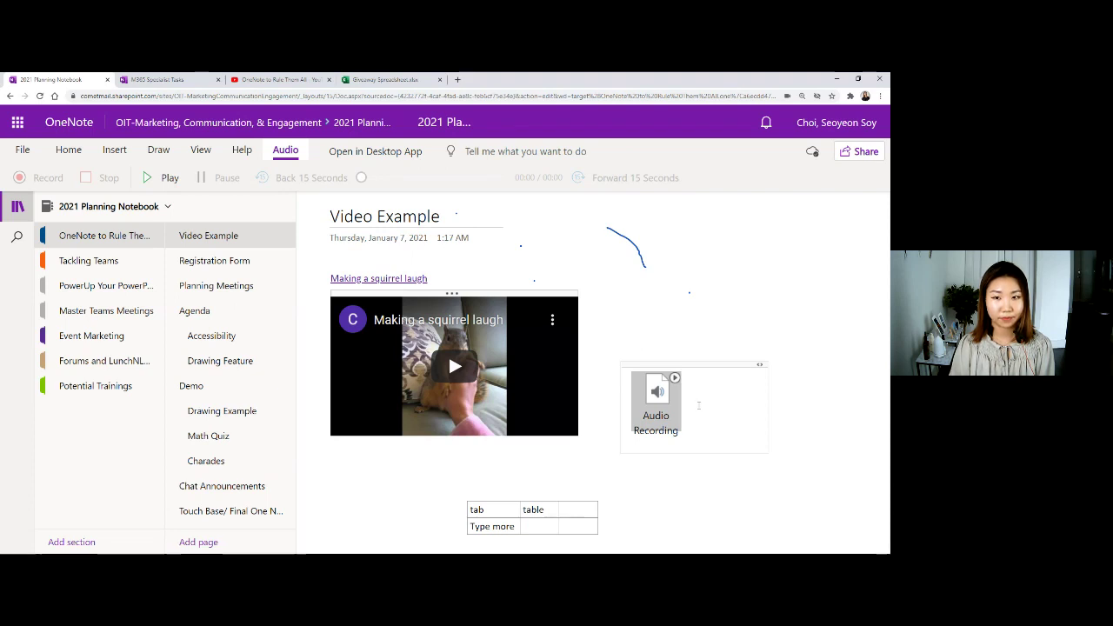
pyautogui.click(667, 396)
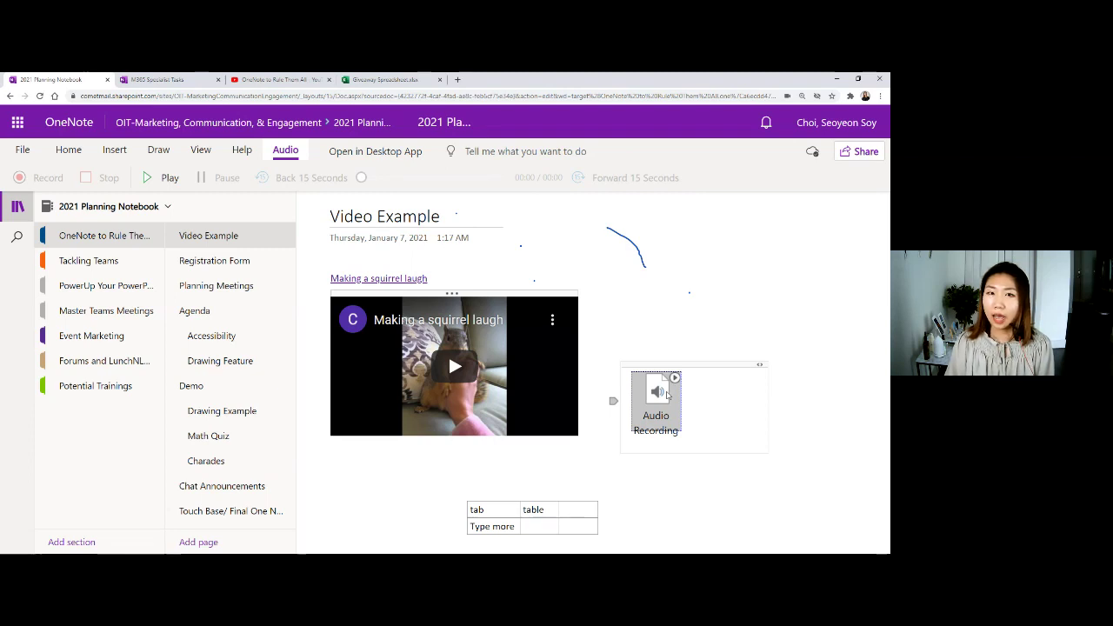
pyautogui.click(675, 378)
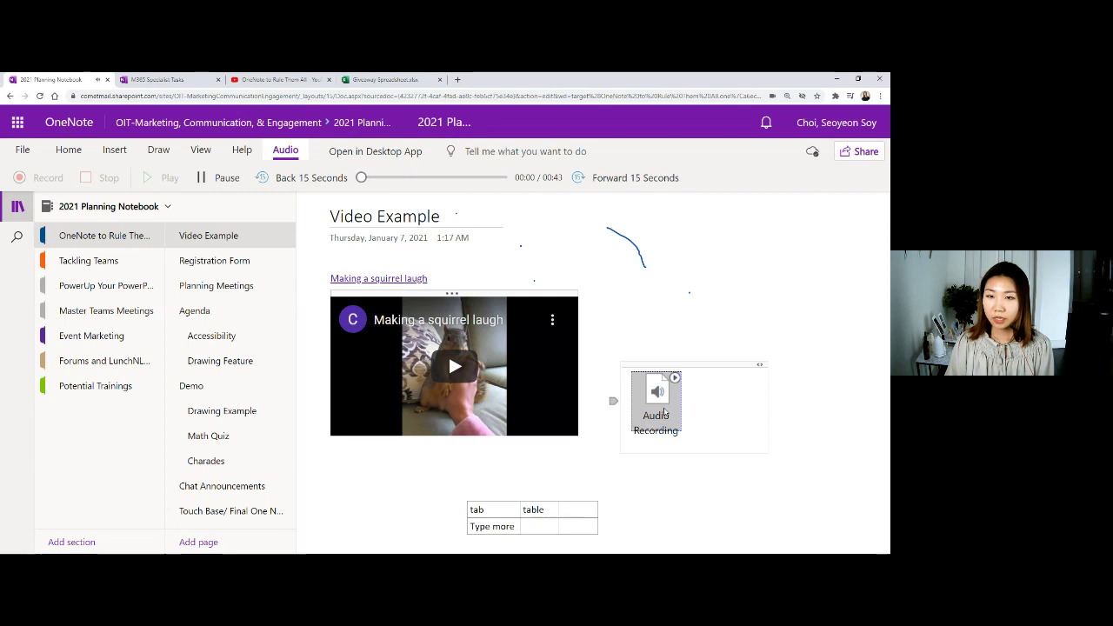
pyautogui.click(214, 181)
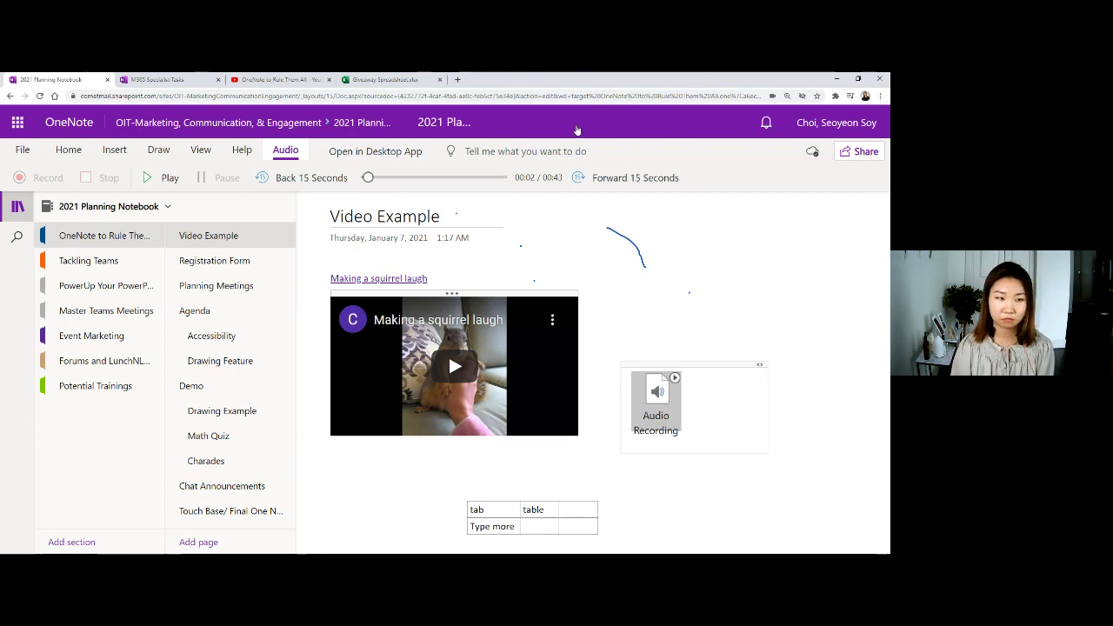
pyautogui.rightClick(663, 409)
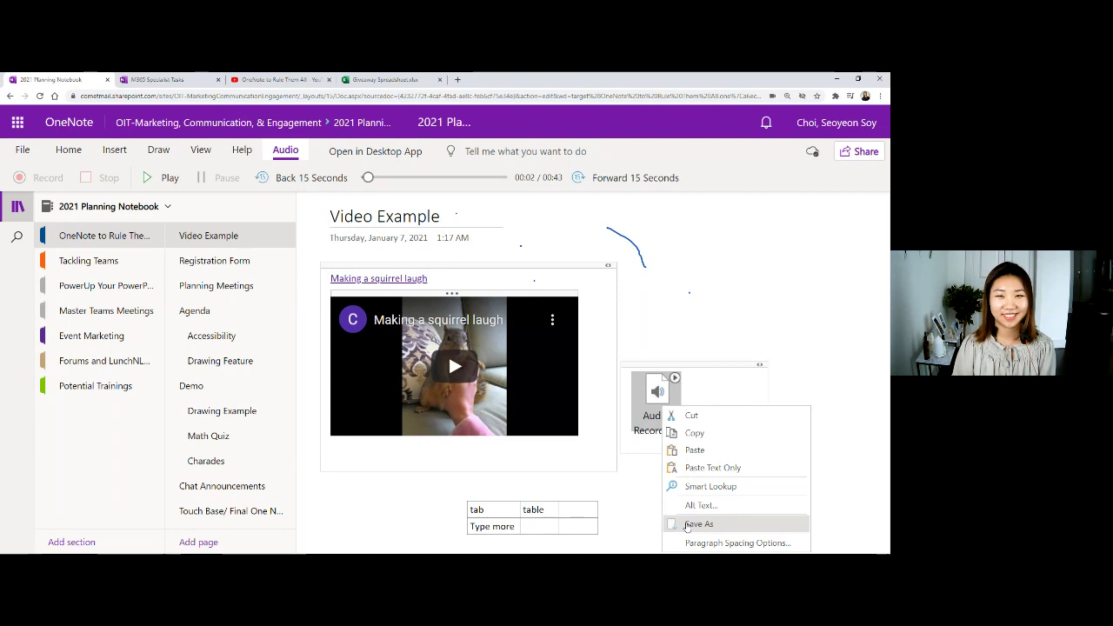
pyautogui.click(761, 272)
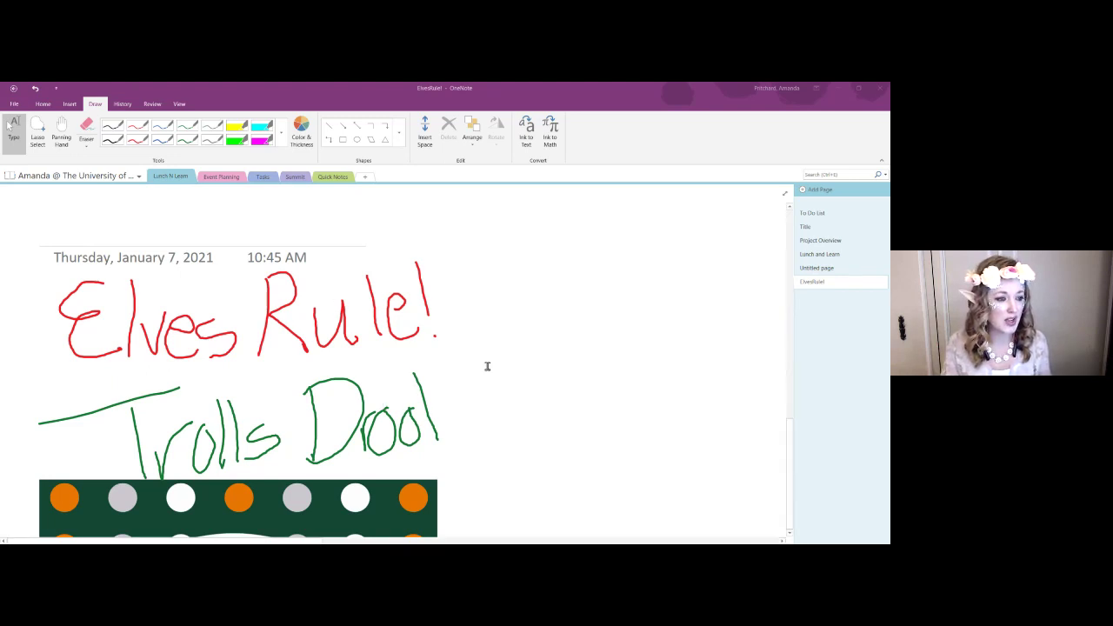
# In the OneNote desktop app, look over the Tackling Teams flyer and its swag bag giveaway on the ElvesRule! page
pyautogui.scroll(-5, 395, 406)
pyautogui.scroll(6, 394, 406)
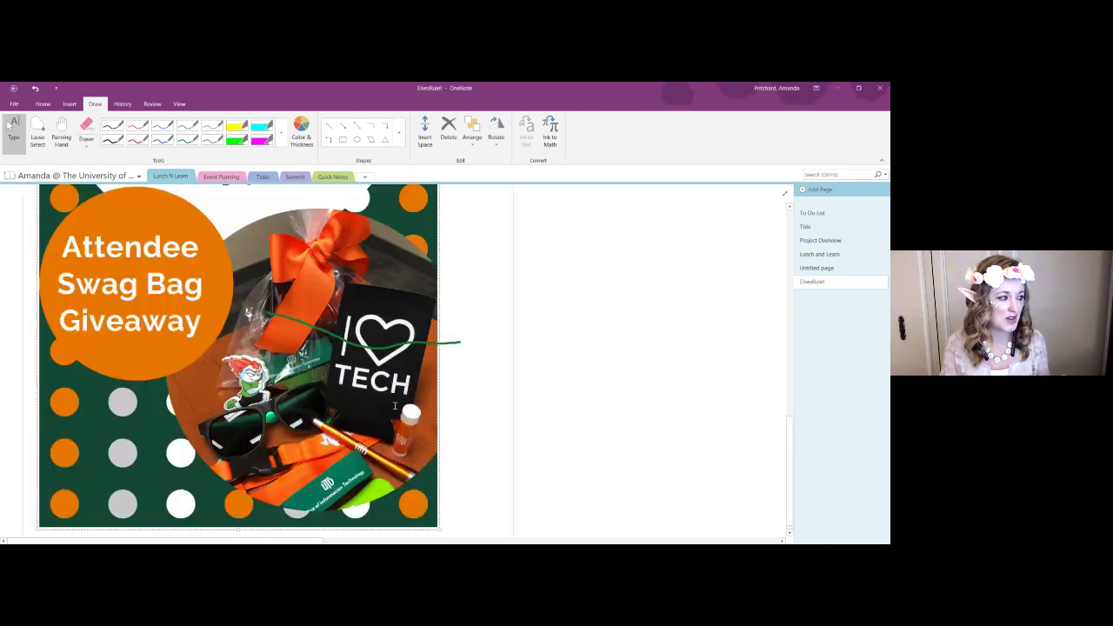
pyautogui.scroll(-2, 392, 414)
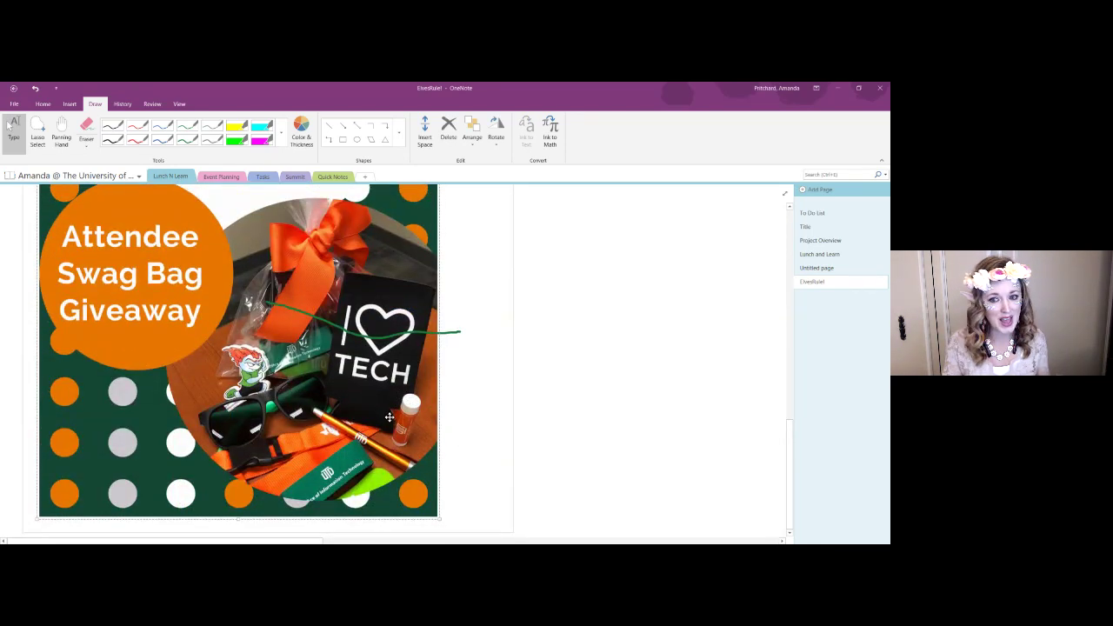
pyautogui.scroll(8, 390, 418)
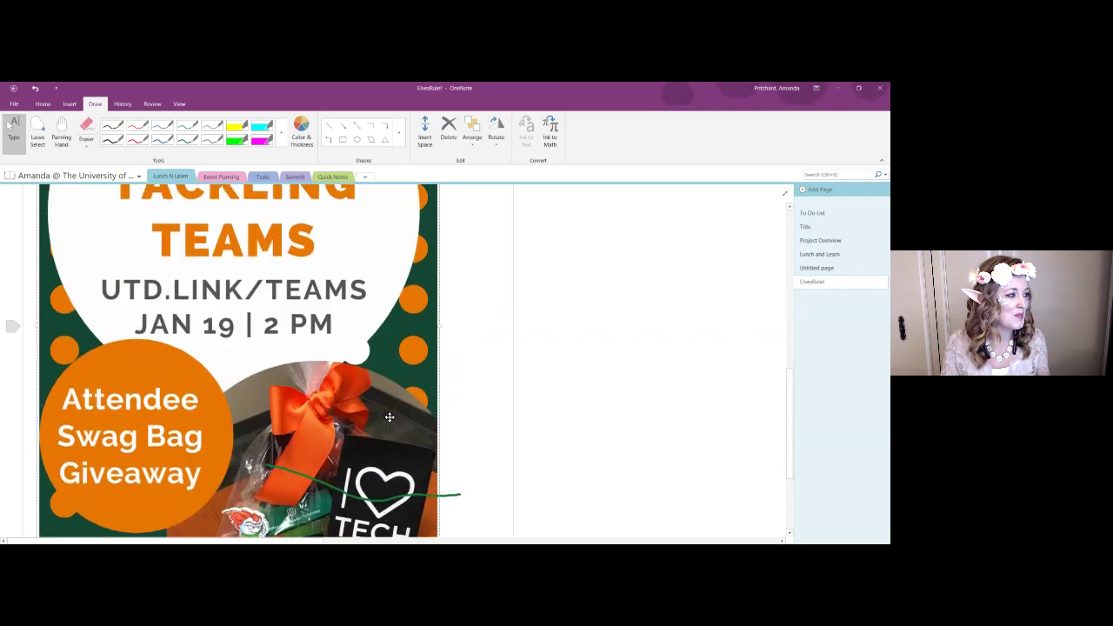